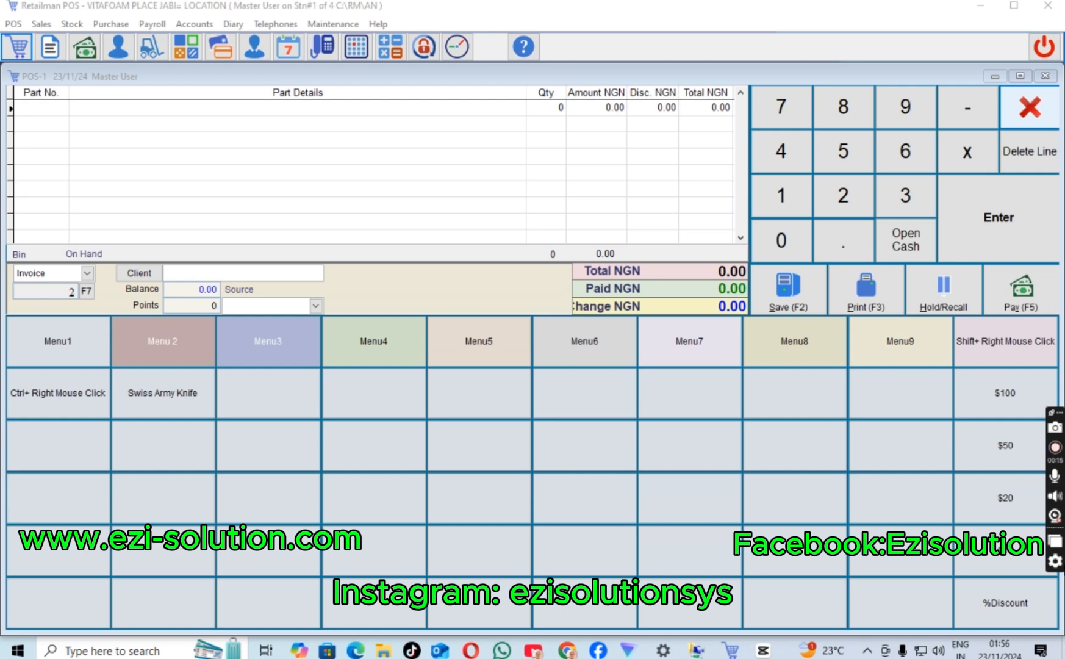
Step: Look up stock starting with "a" and add the item ARIANA 4 3X5 to the sale
click(88, 274)
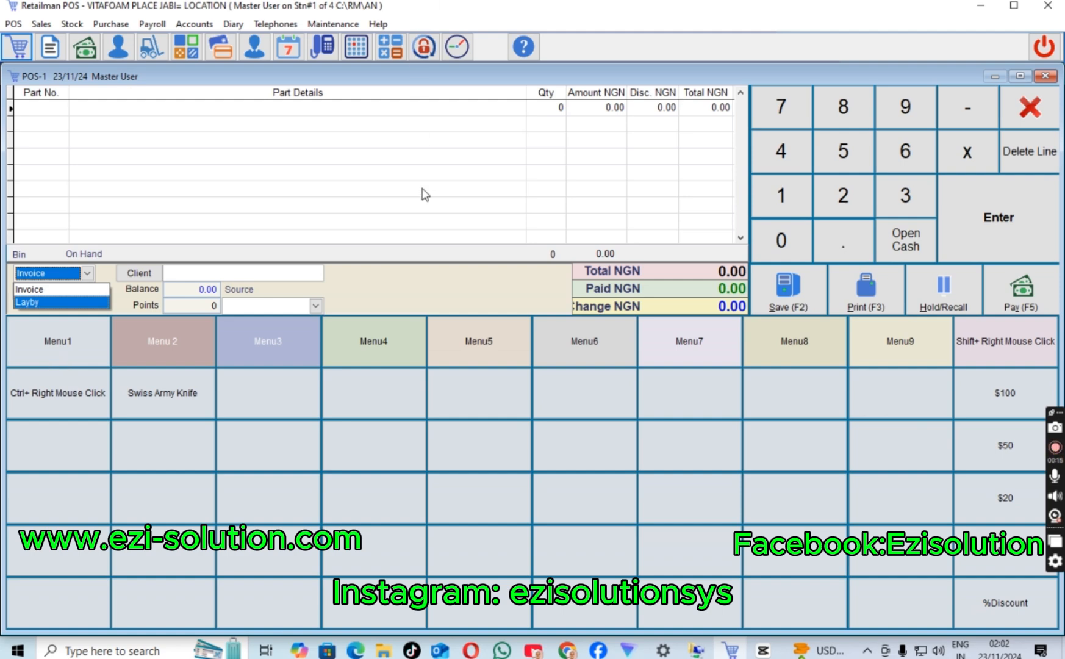
click(54, 110)
click(54, 109)
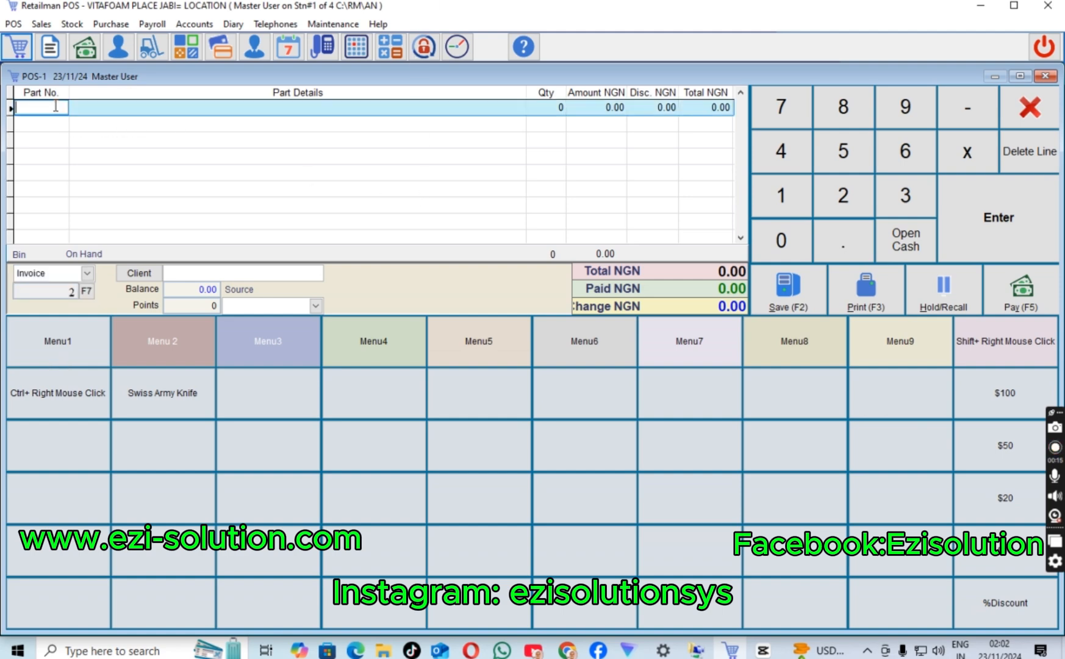
text(a)
key(Return)
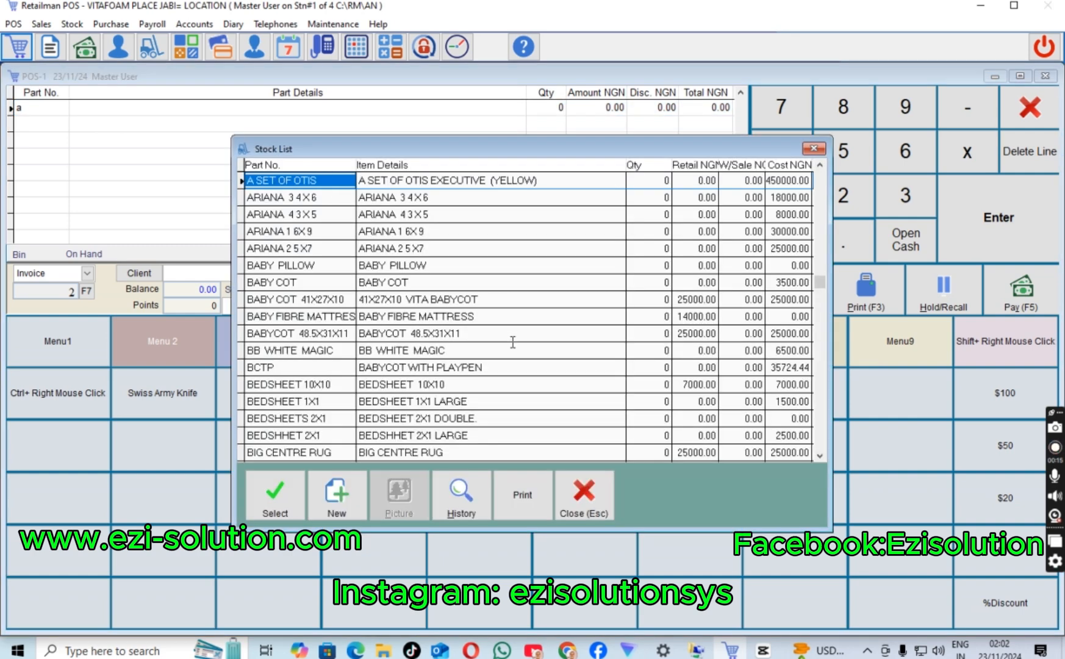
click(454, 203)
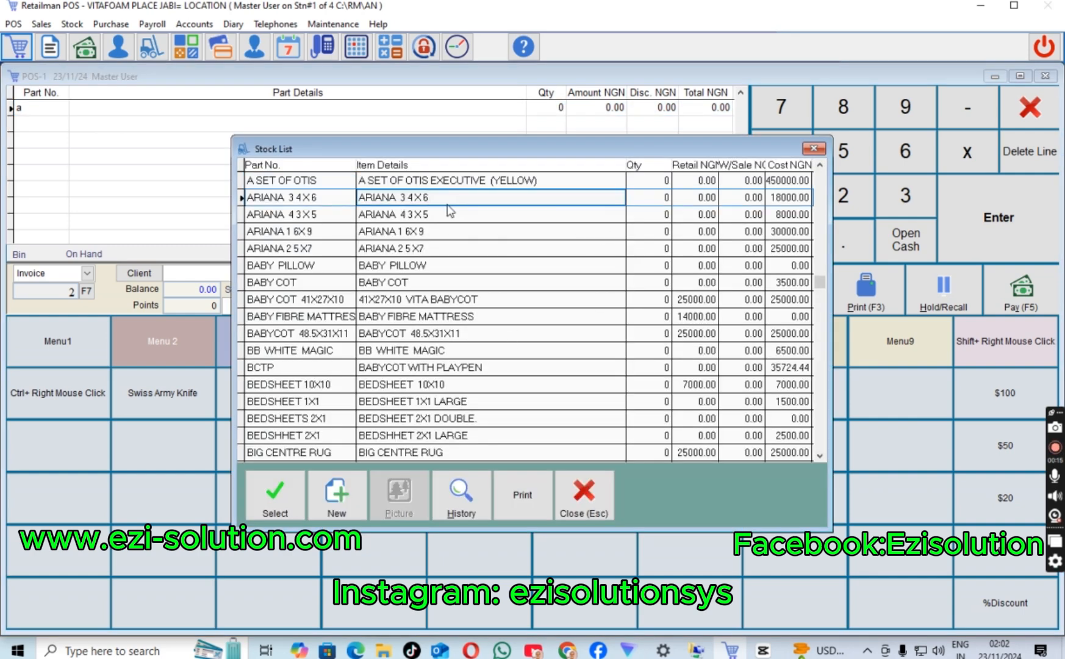
click(436, 214)
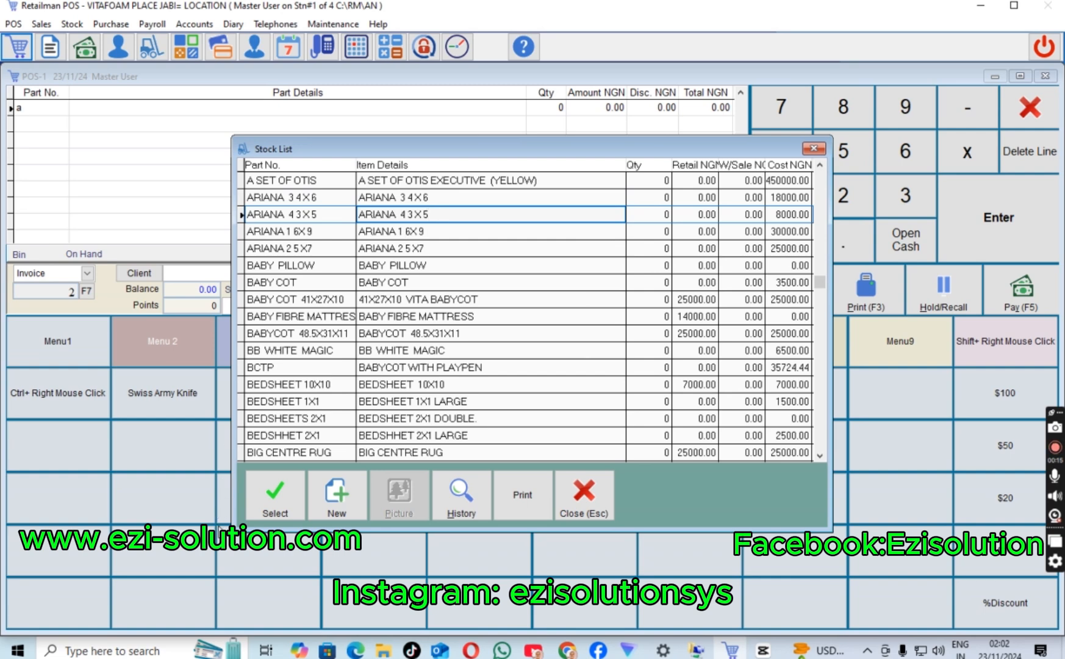
click(270, 501)
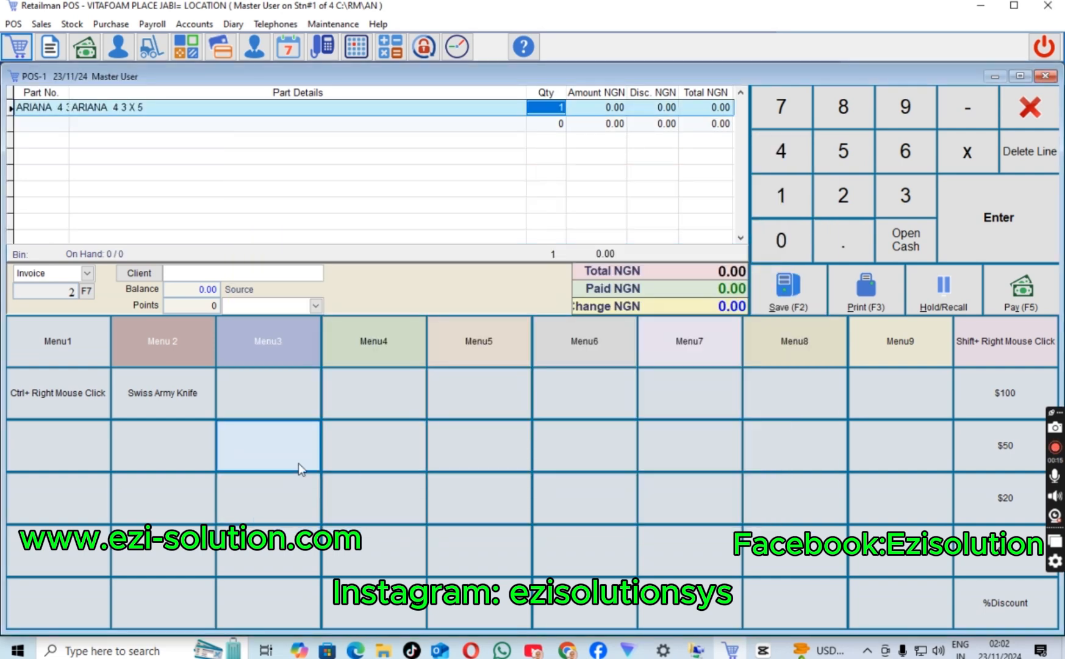
Step: Set the ARIANA 4 3X5 line to a quantity of 2 and an amount of 10,000.00 NGN
text(2)
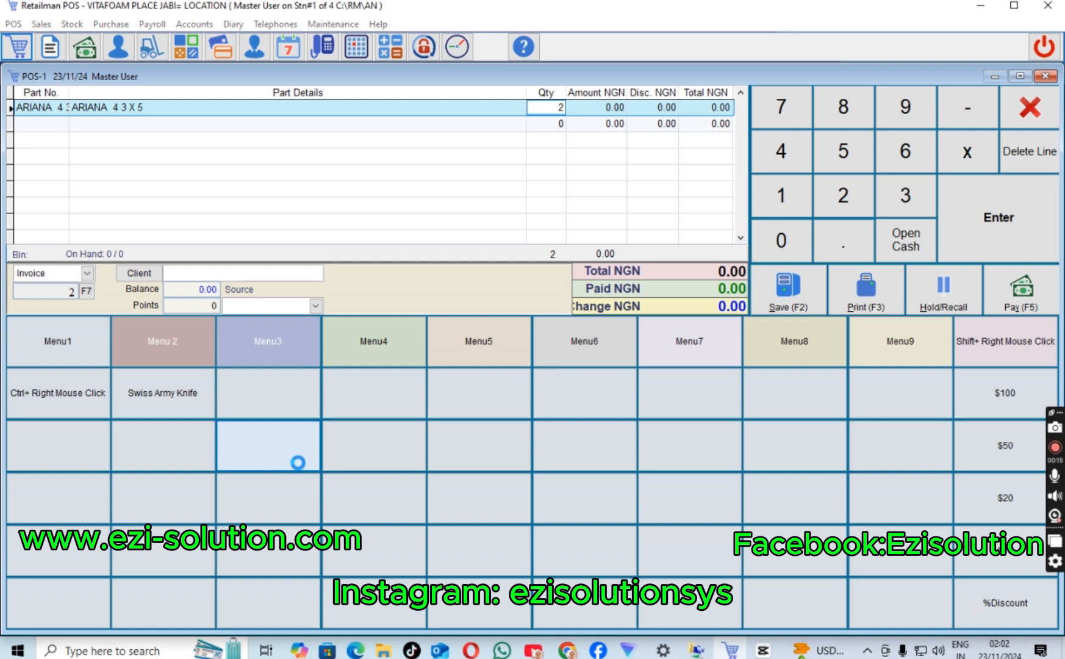
key(Return)
key(Return)
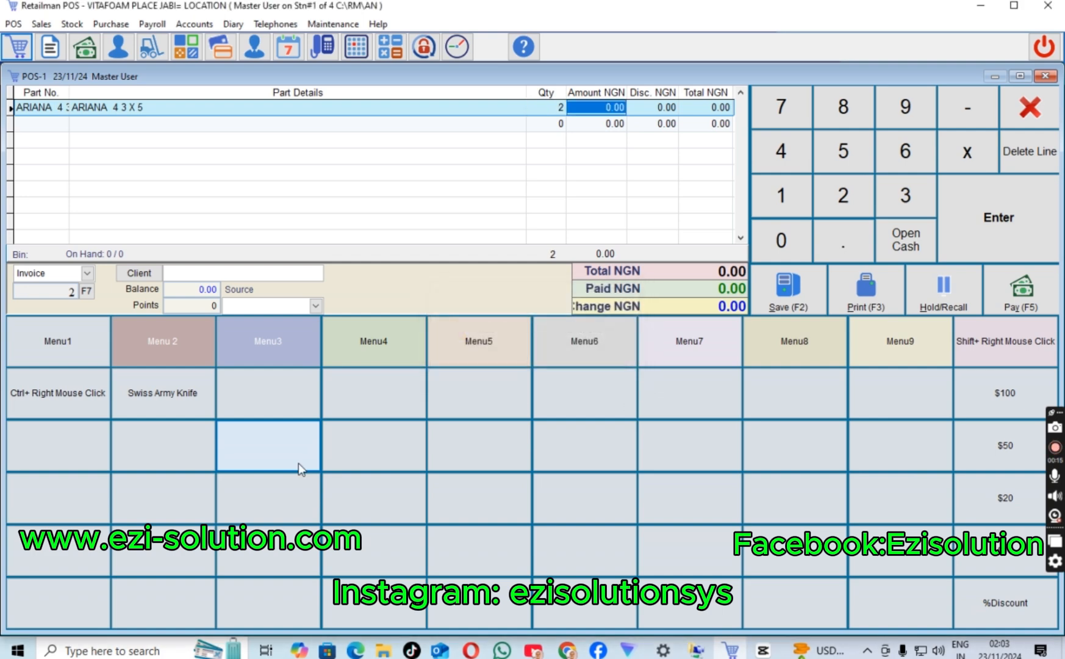
text(100,00)
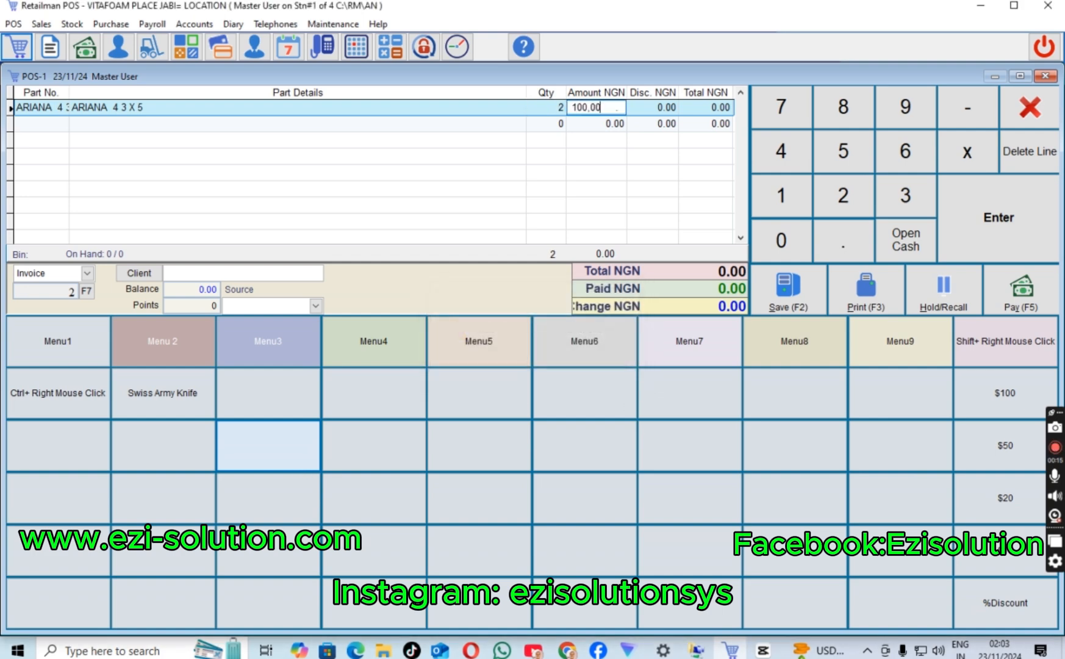
text(0)
key(BackSpace)
key(Return)
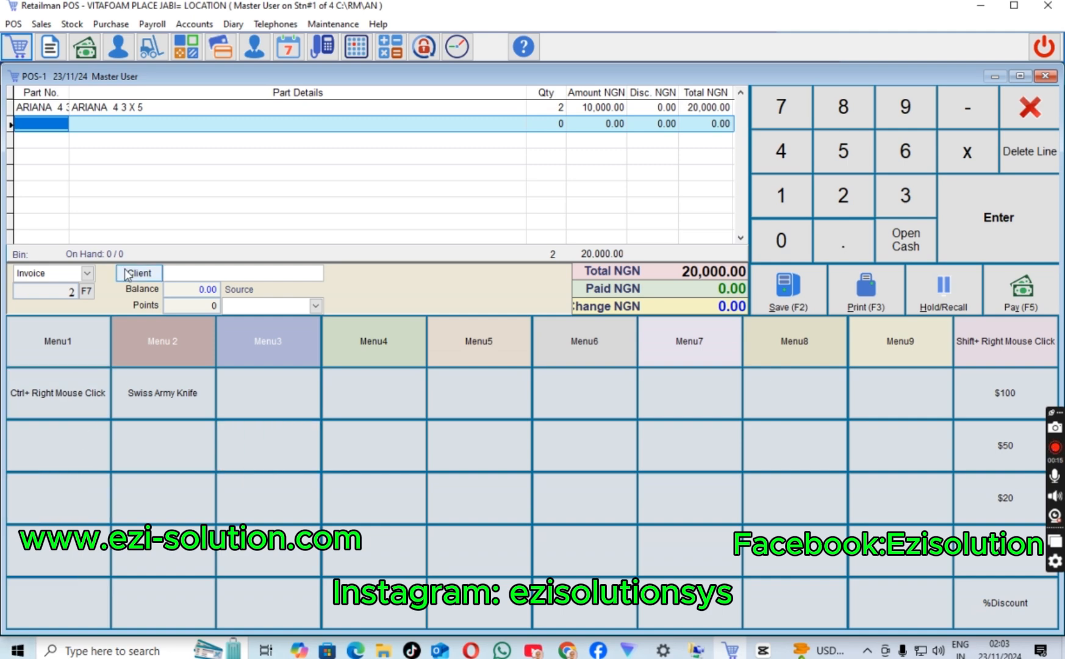
Step: Change the sale's transaction type to Layby
click(89, 273)
click(65, 309)
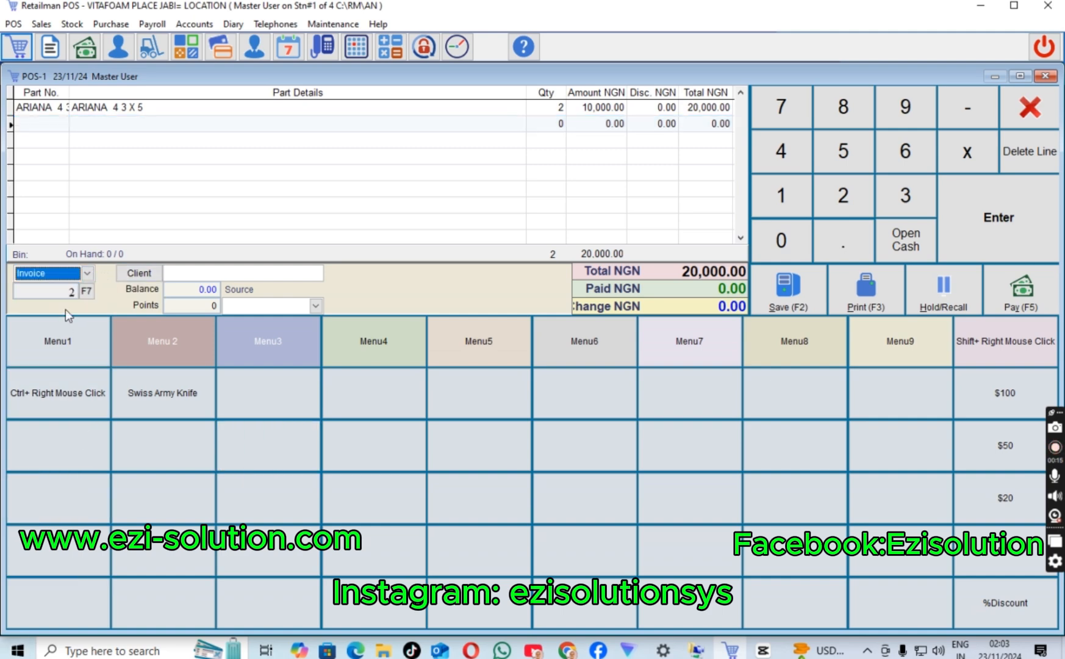
click(83, 277)
click(68, 302)
Step: Search the clients list by name and assign the first client displayed to the layby sale
click(186, 276)
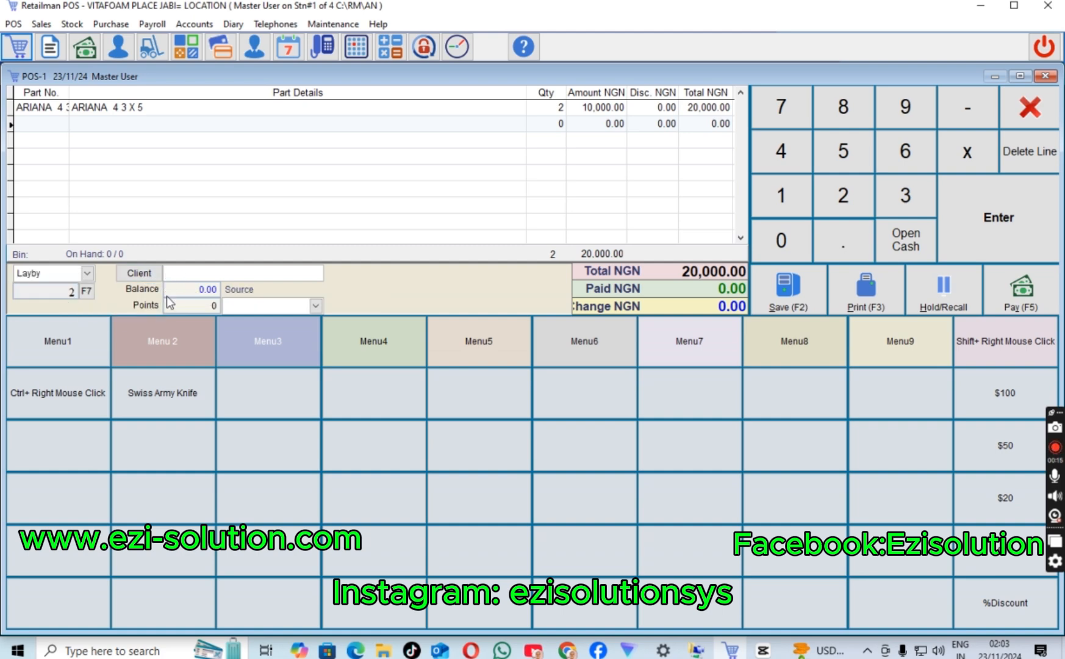
text(able)
key(Return)
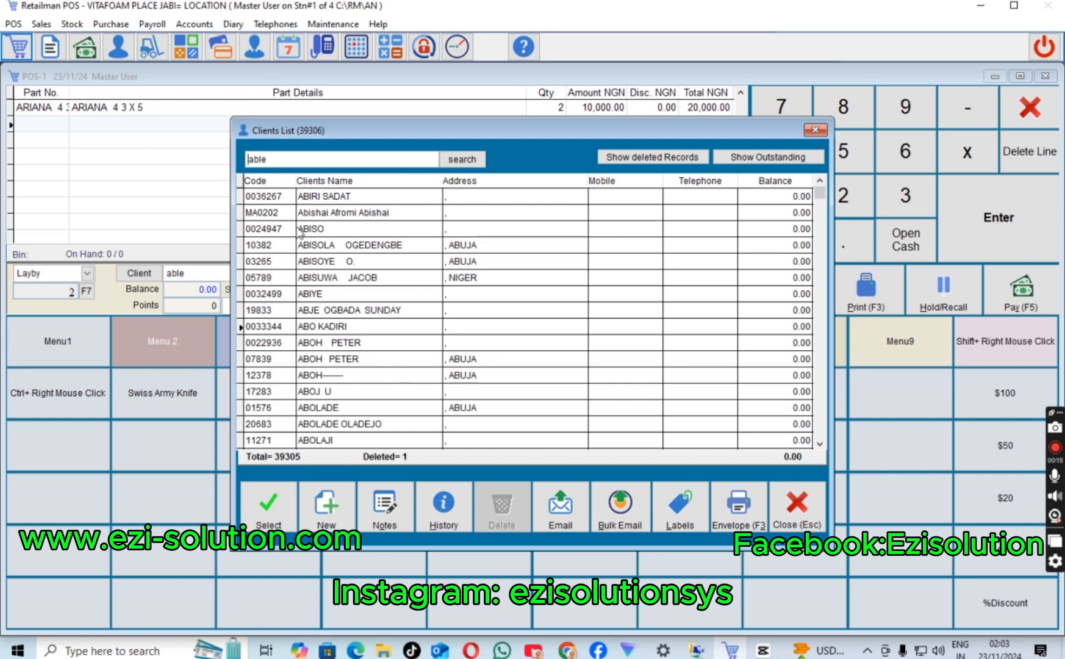
key(Return)
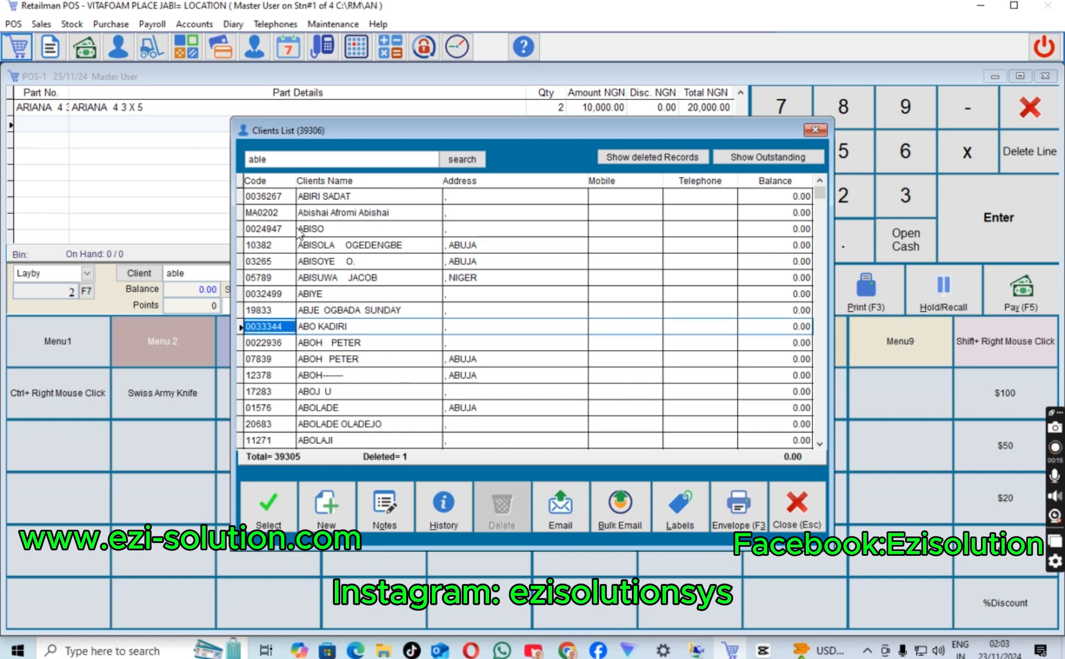
click(295, 195)
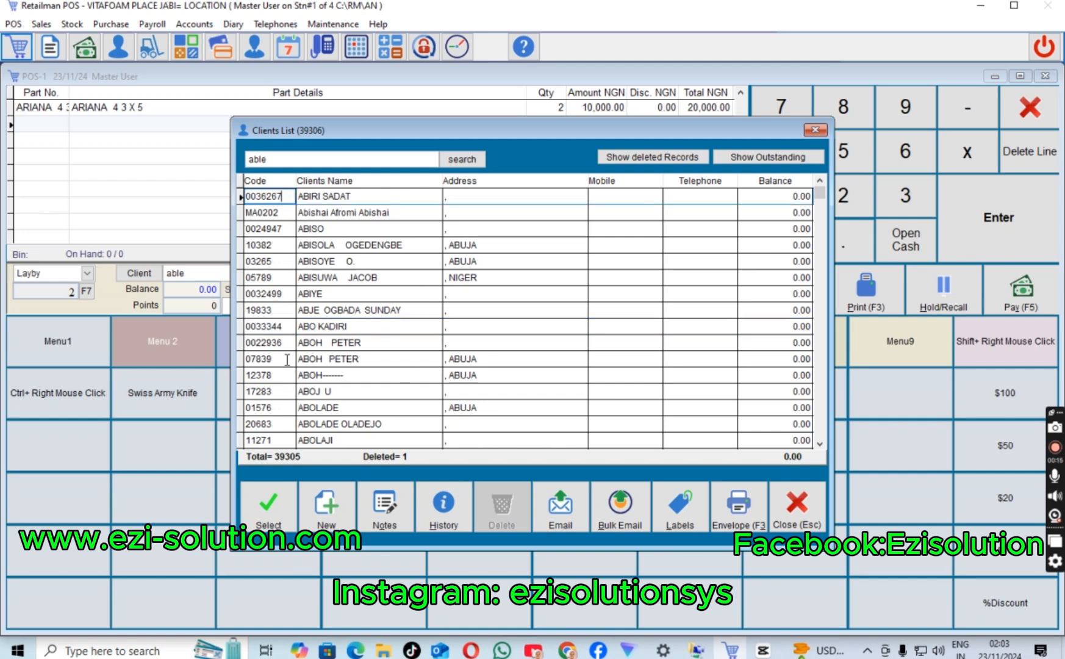
click(272, 516)
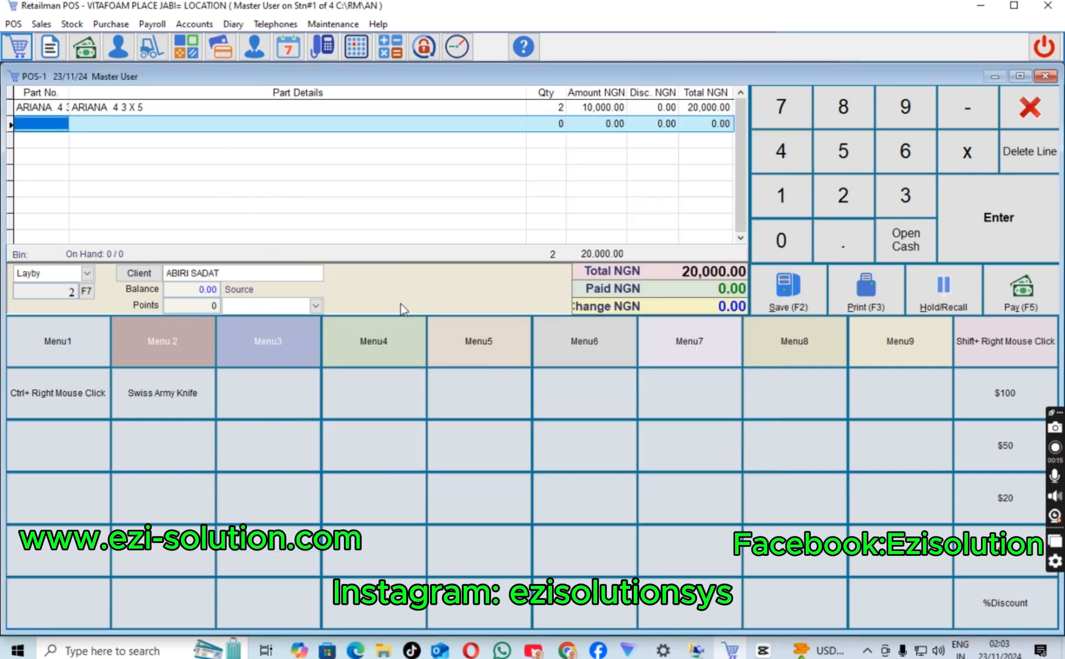
Step: Start payment for the layby sale and enter a cash payment of 5,000.00 NGN
click(1033, 308)
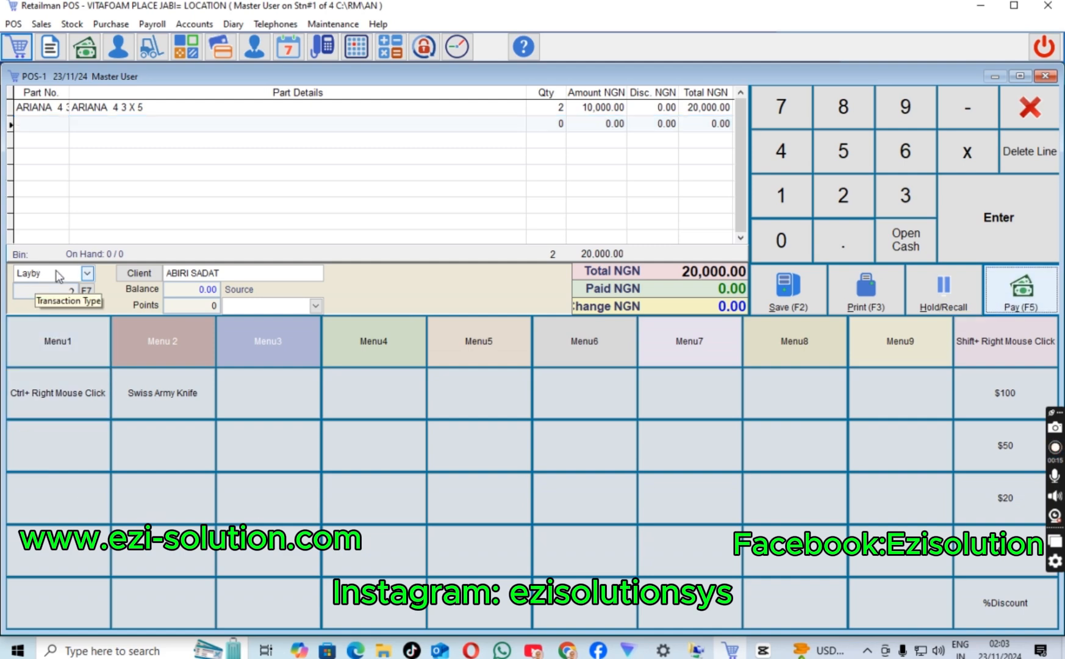
click(1019, 292)
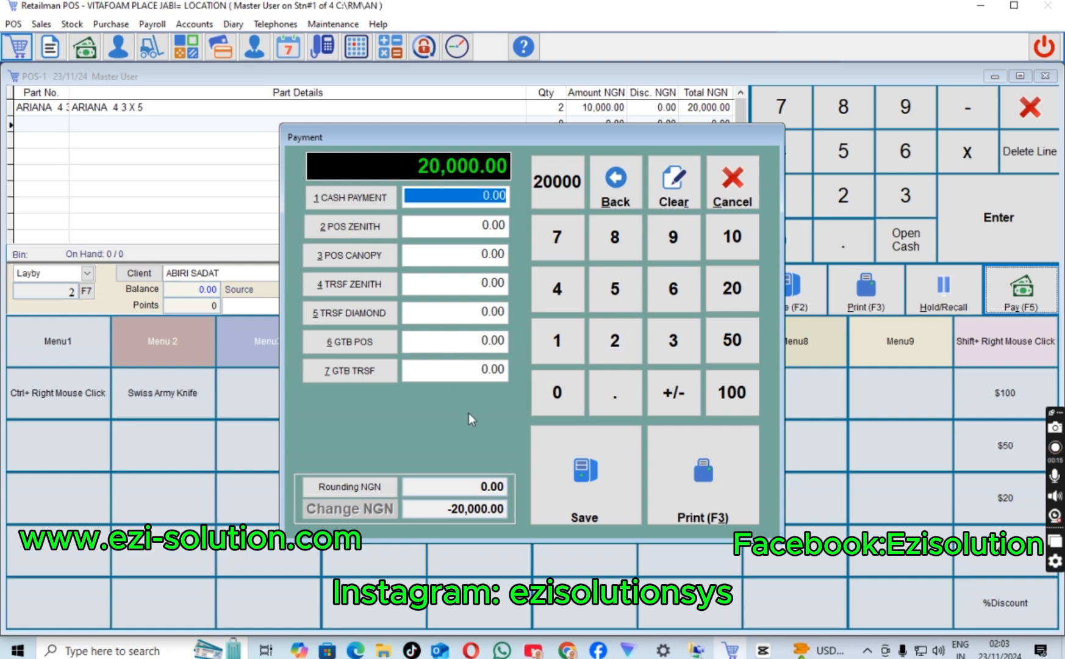
text(10)
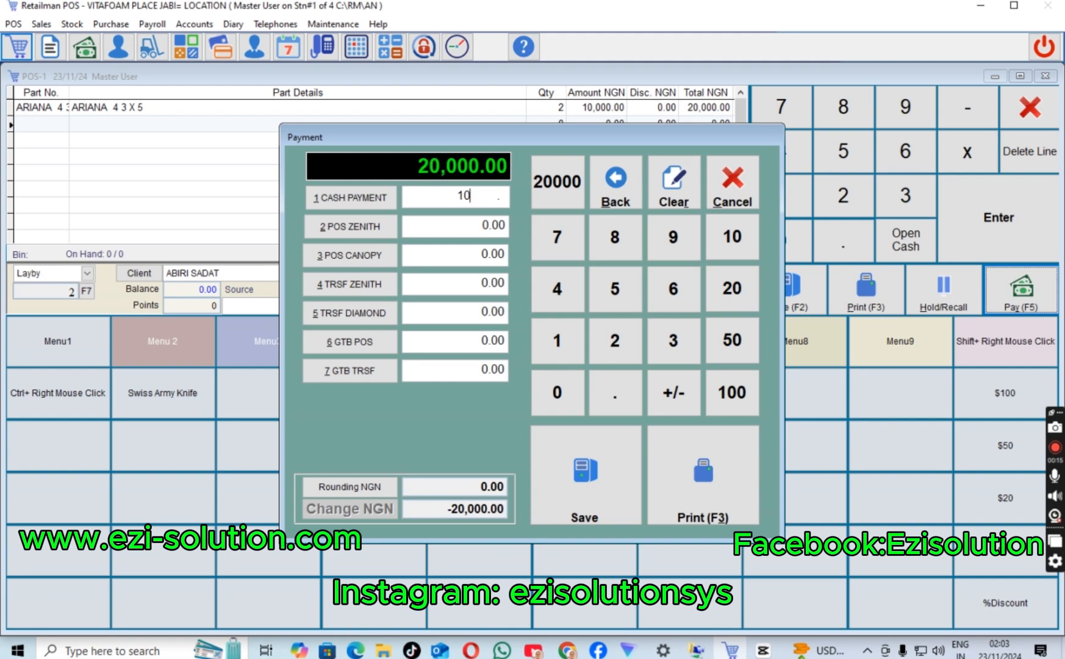
key(BackSpace)
key(BackSpace)
text(5000)
key(Return)
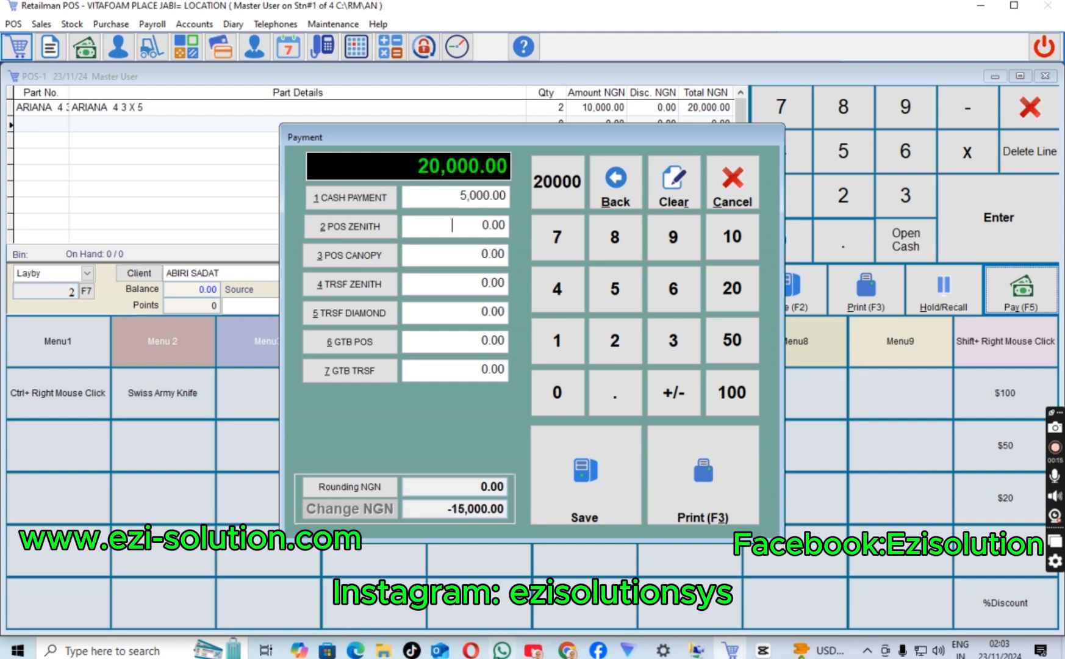
Step: Complete the layby deposit and print its receipt with Microsoft Print to PDF
click(688, 515)
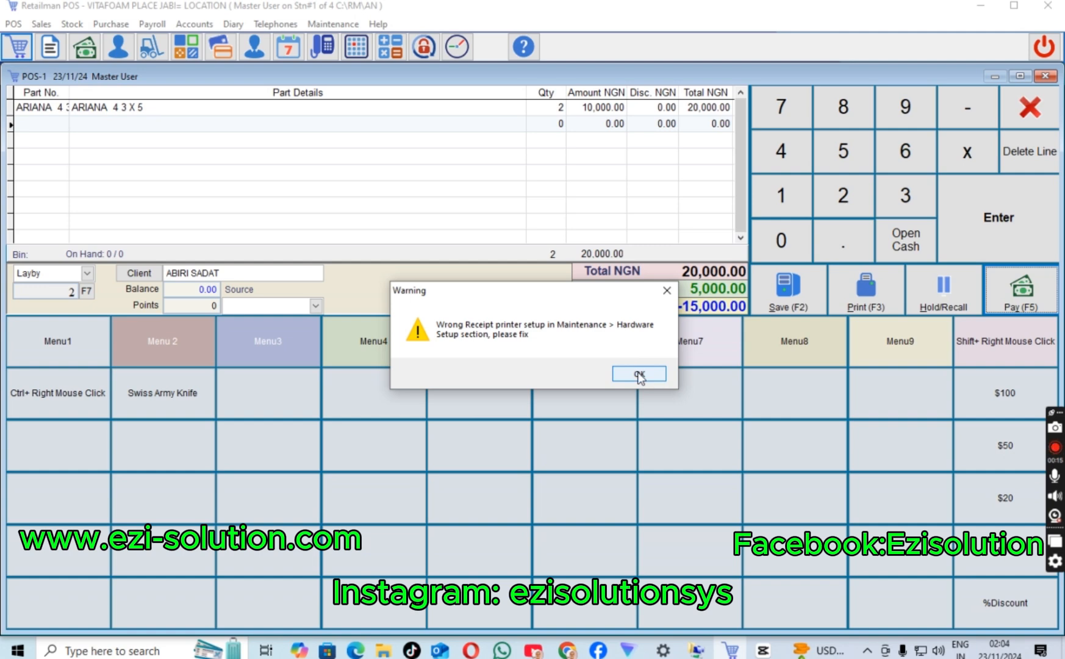
click(639, 374)
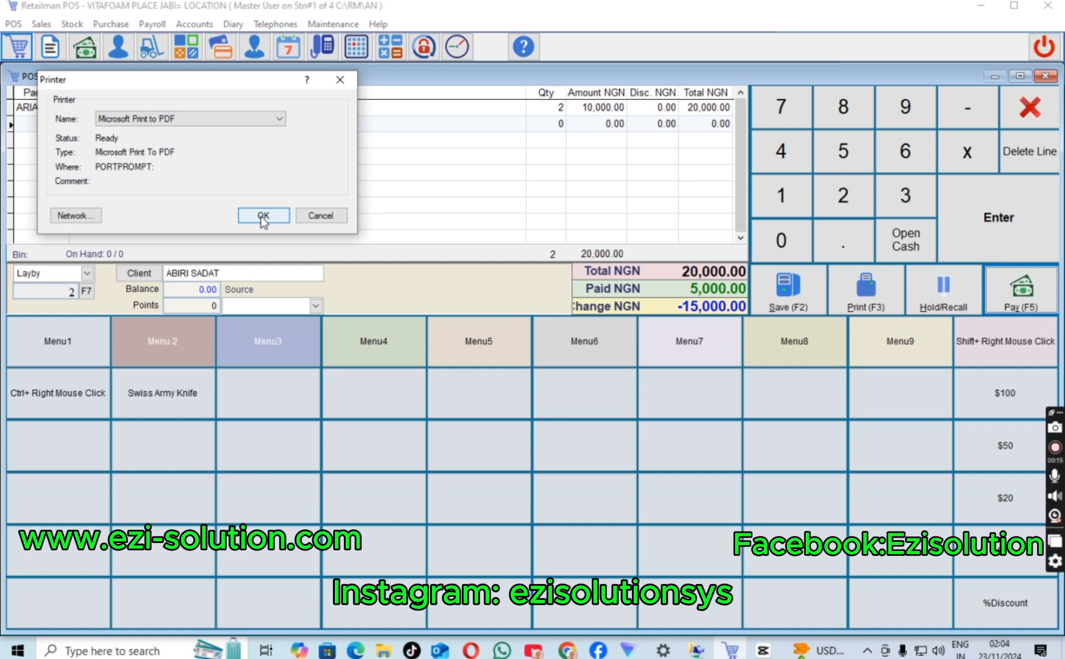
click(263, 216)
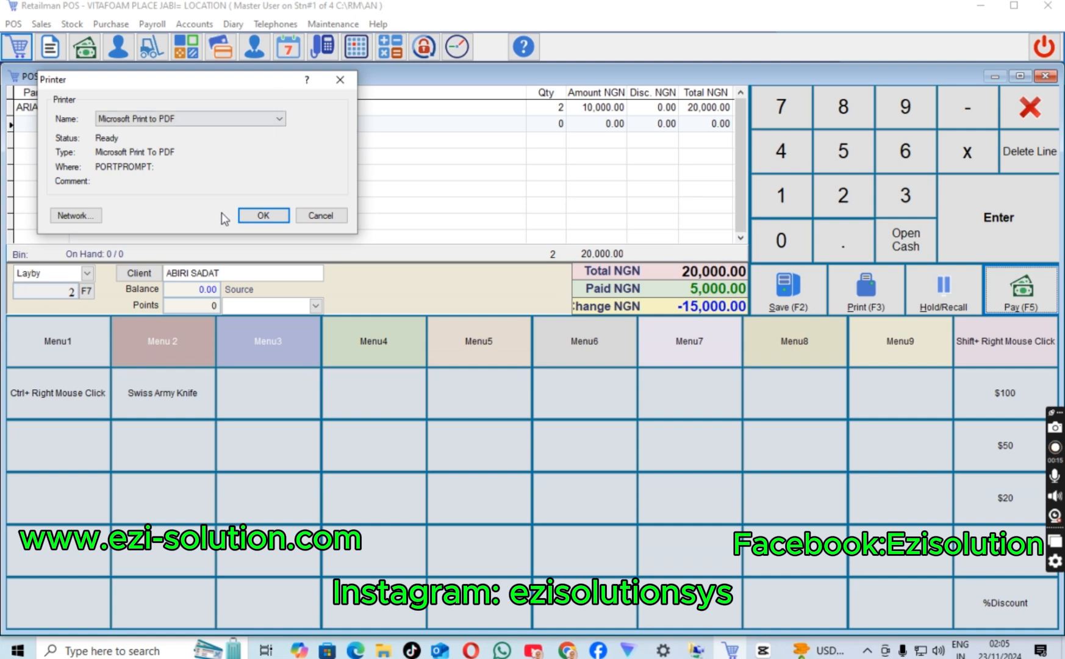
click(274, 219)
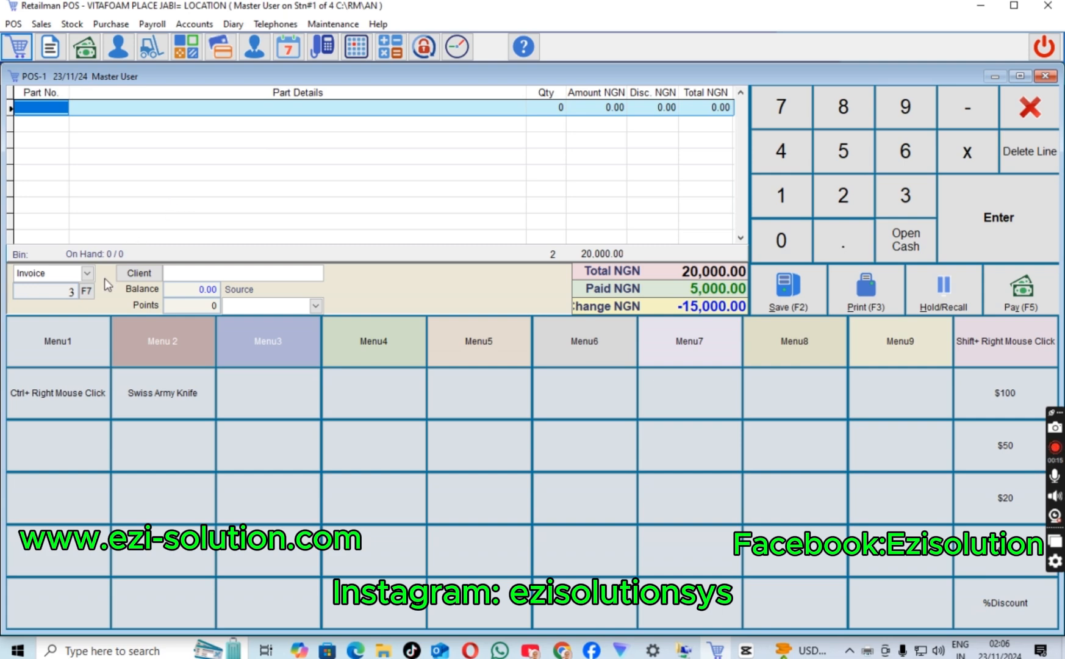
Step: Set the transaction type to Layby and select the 20,000.00 NGN sale in the list of existing layby sales
click(88, 274)
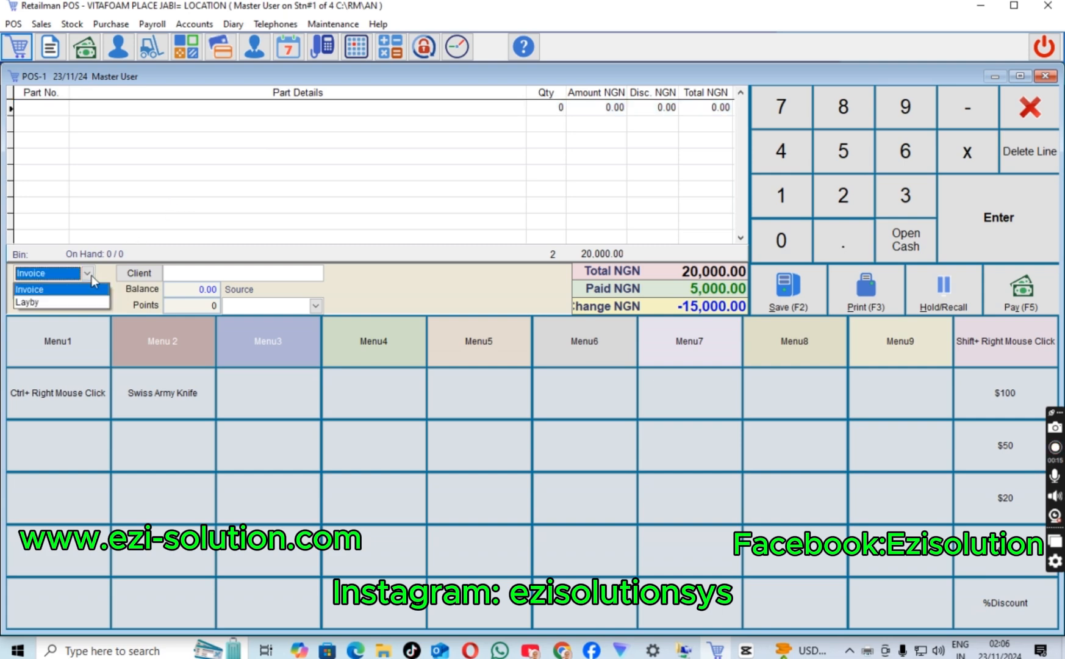
click(69, 302)
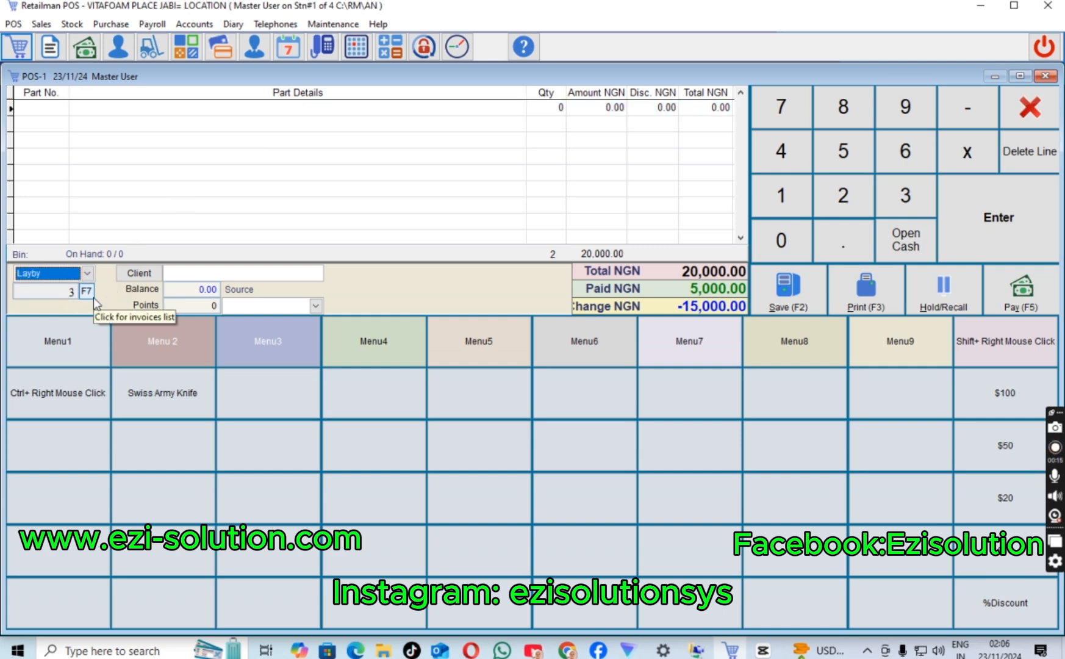
click(89, 294)
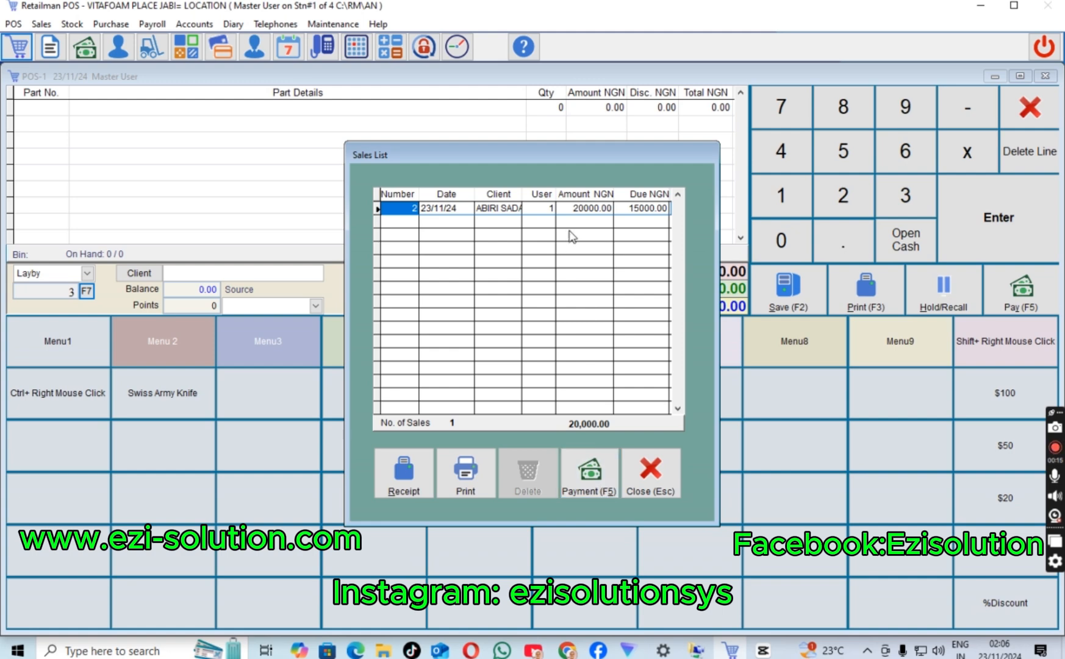
click(559, 210)
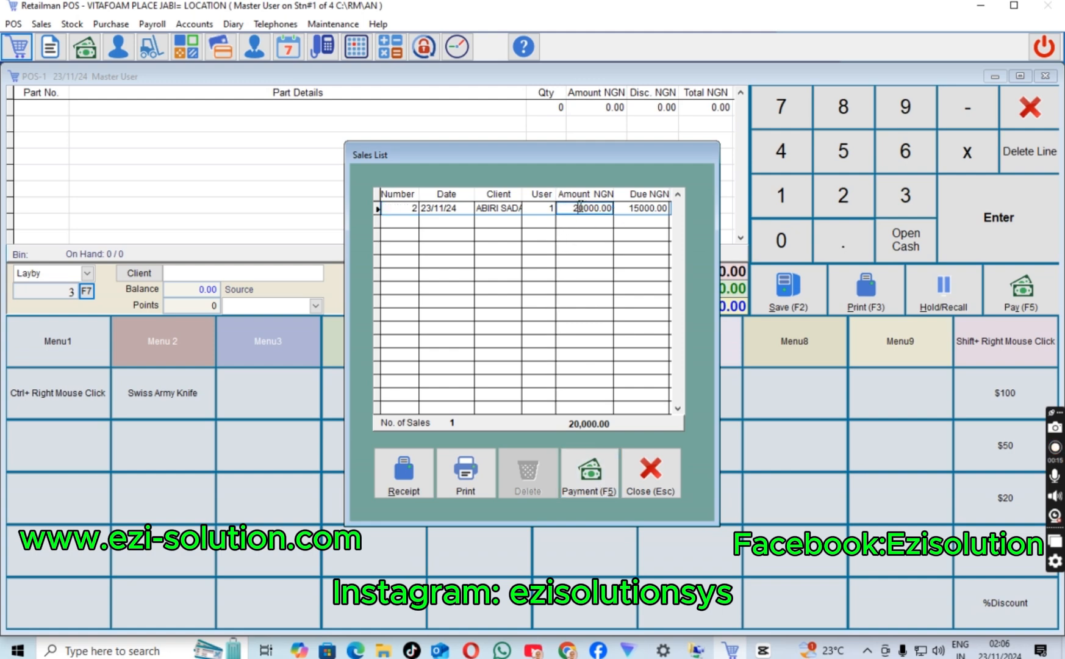
click(644, 209)
Step: Open payment for the selected layby sale and enter 5,000 NGN as a POS ZENITH payment
click(589, 473)
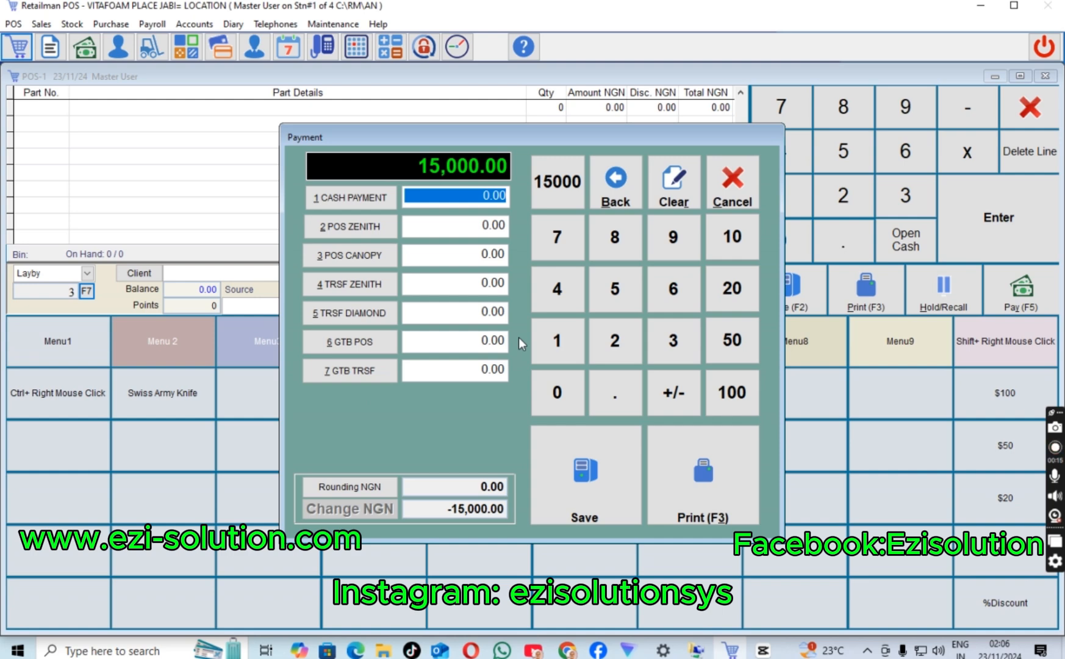
text(500,0)
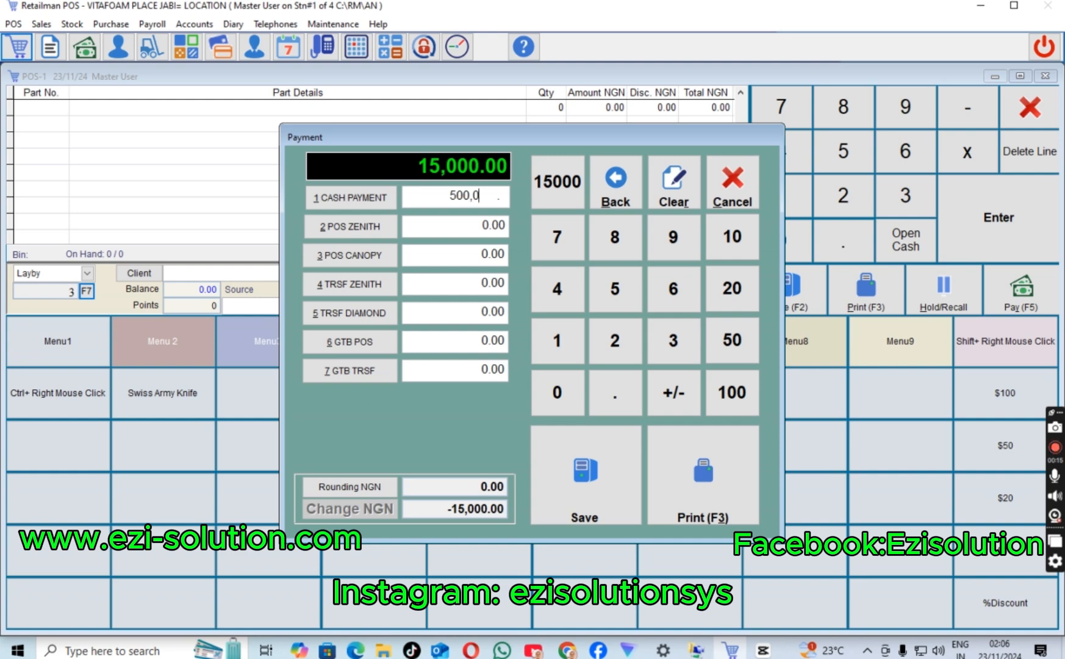
key(BackSpace)
key(BackSpace)
key(BackSpace)
key(BackSpace)
key(Tab)
text(5)
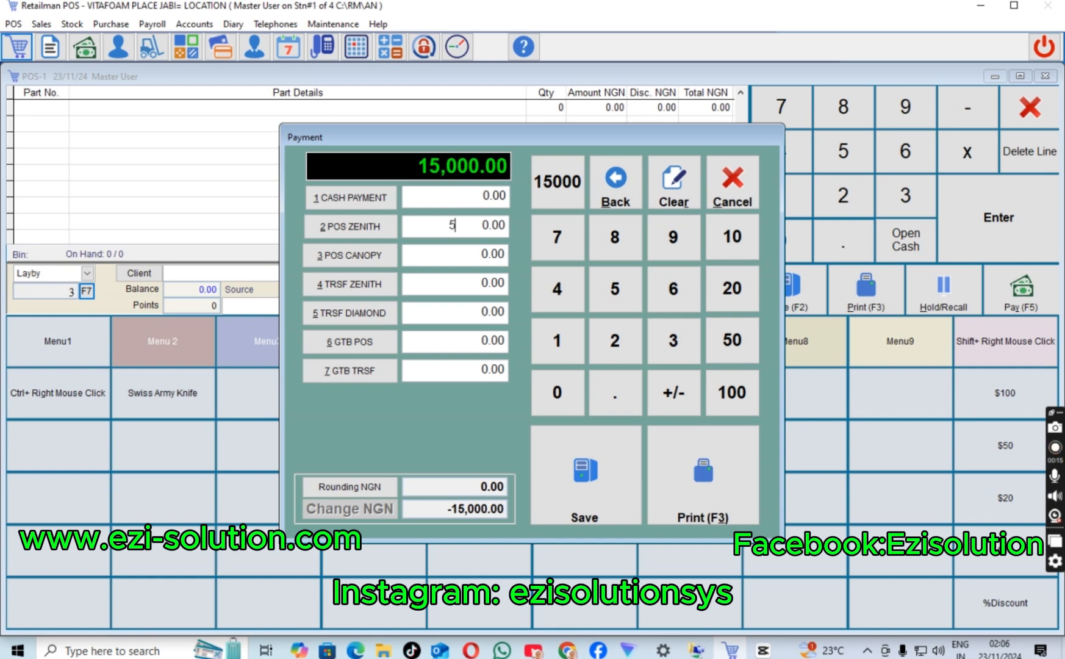
text(,000)
key(Tab)
Step: Print the instalment receipt with Microsoft Print to PDF and close the point-of-sale window
click(724, 486)
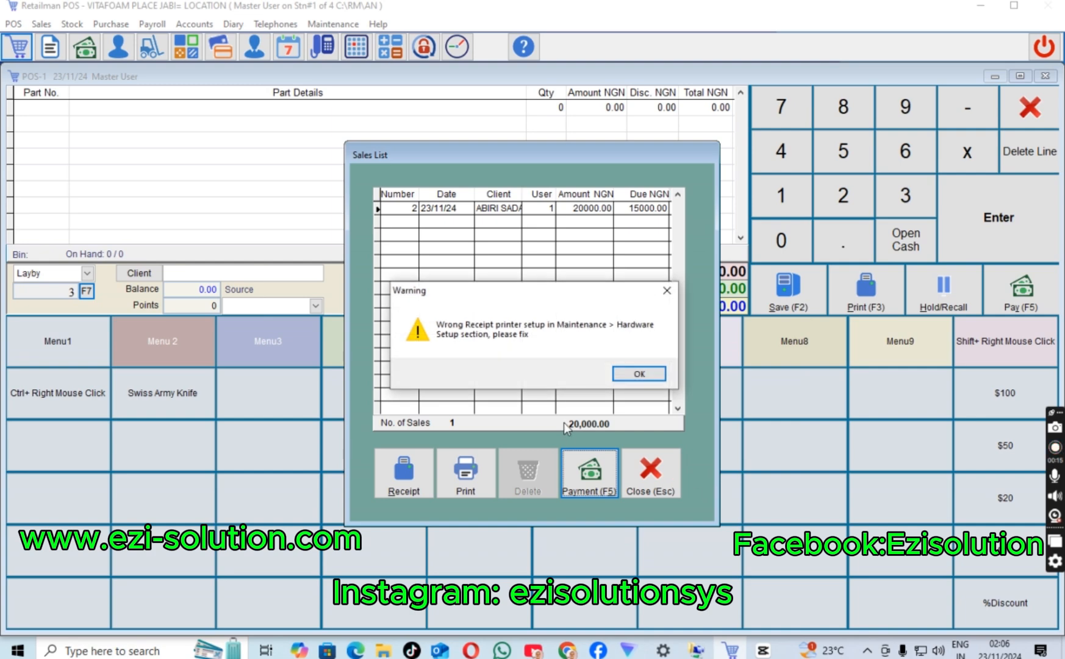
click(643, 373)
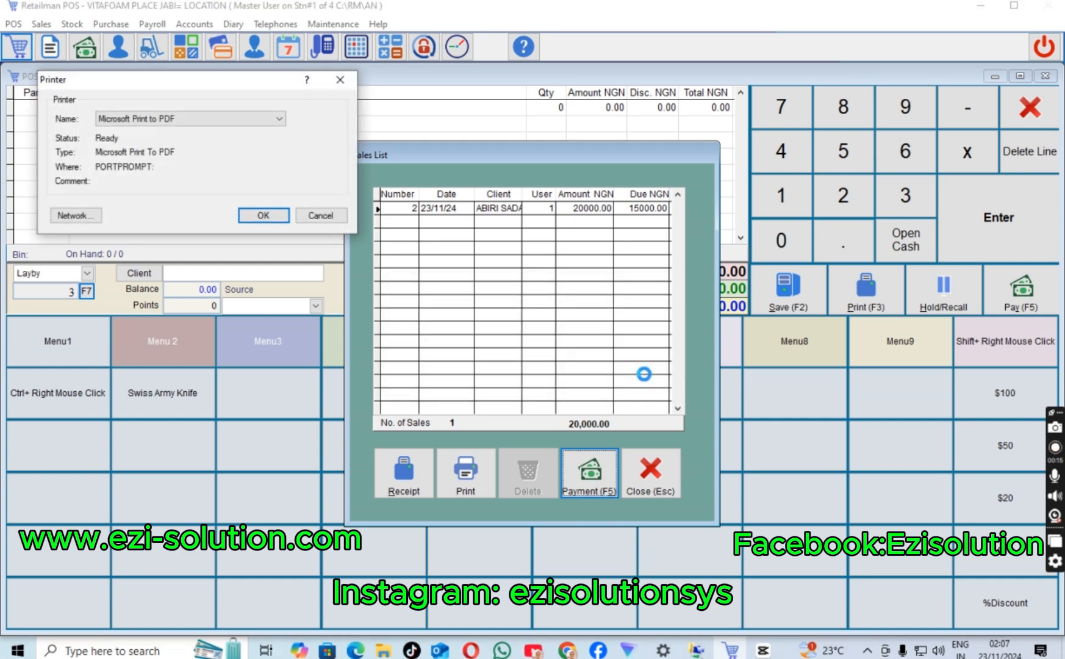
click(264, 217)
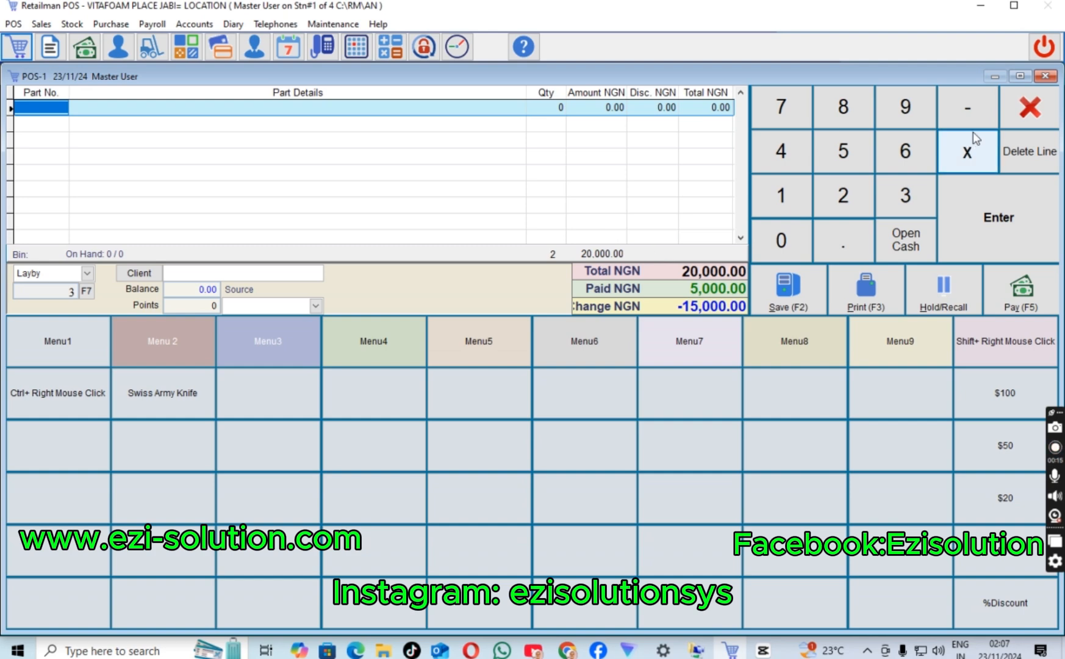
click(1014, 121)
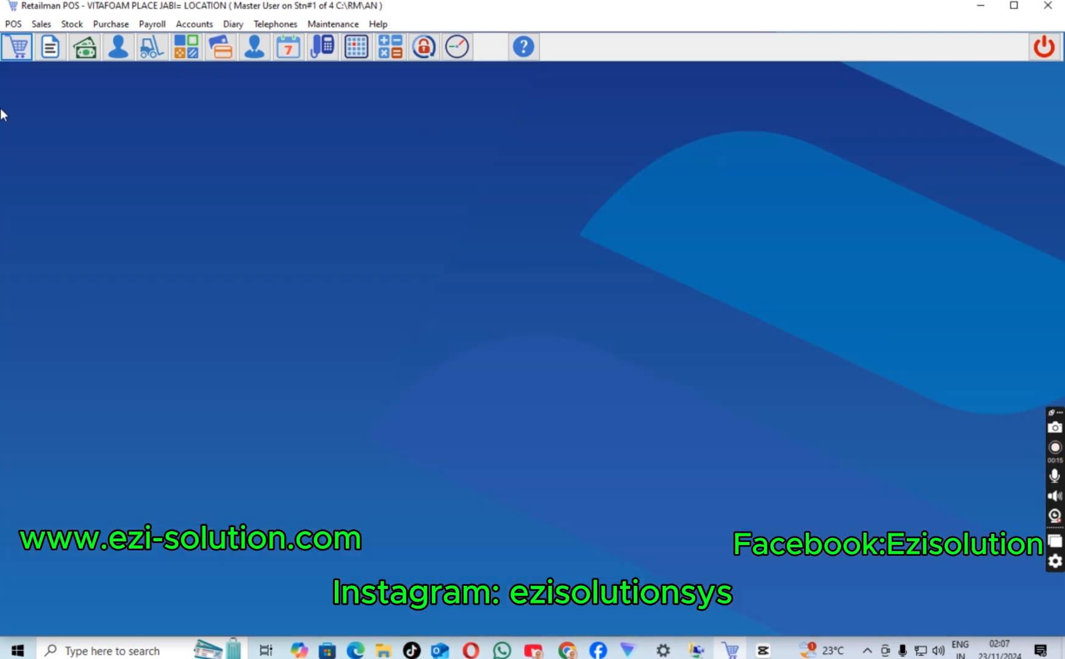
click(333, 24)
click(348, 51)
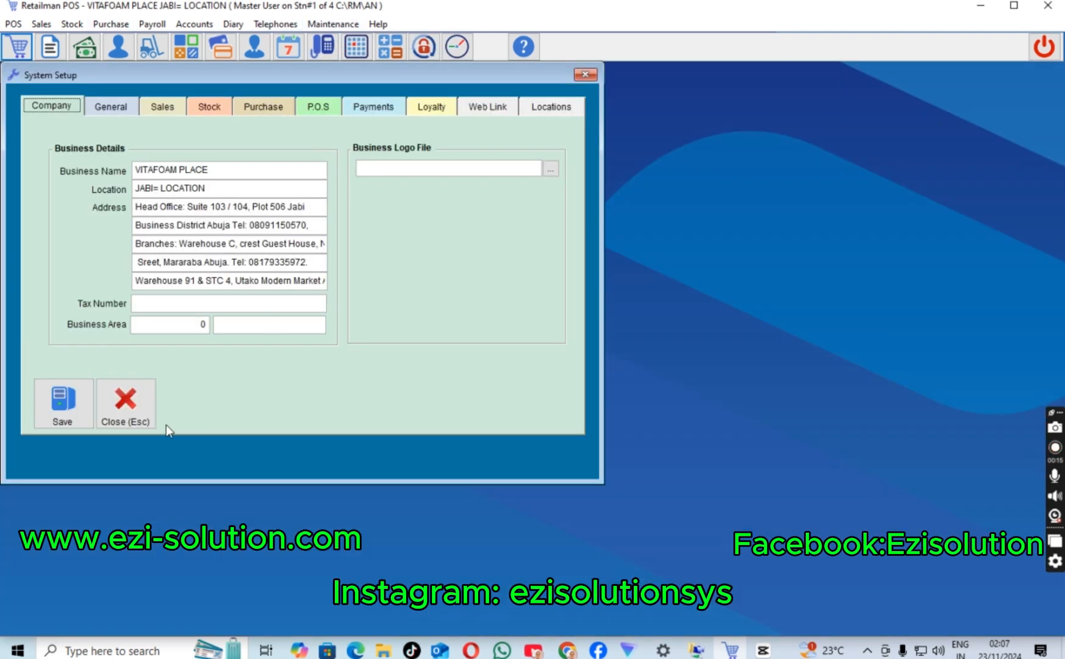
click(131, 406)
Step: In the hardware setup, set the first POS printer's Windows driver to Microsoft Print to PDF and save
click(333, 24)
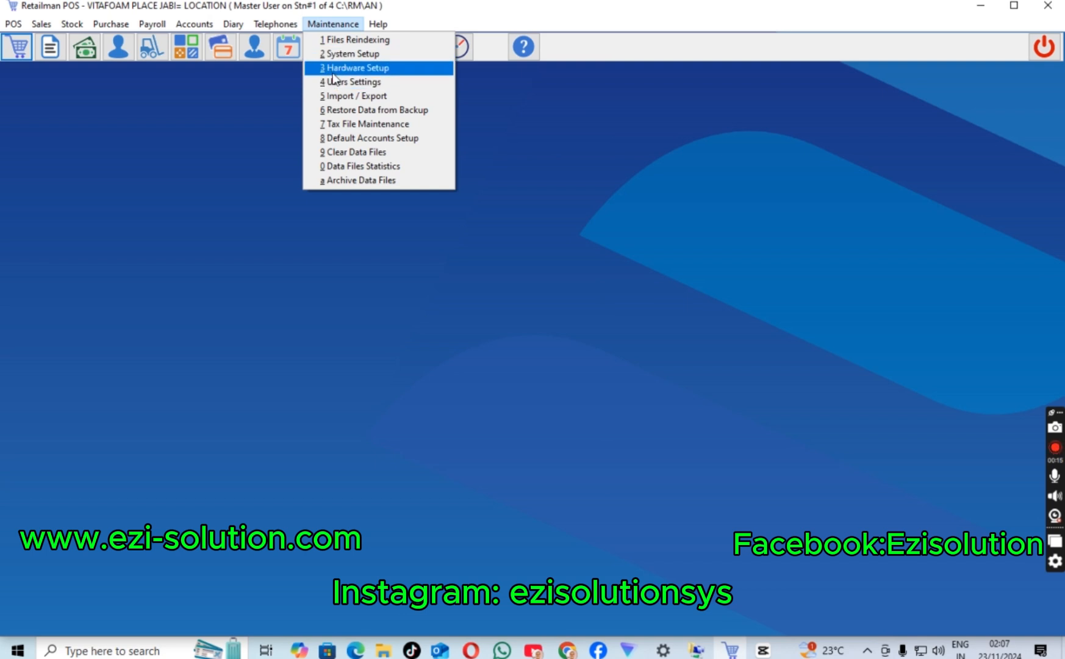
click(327, 67)
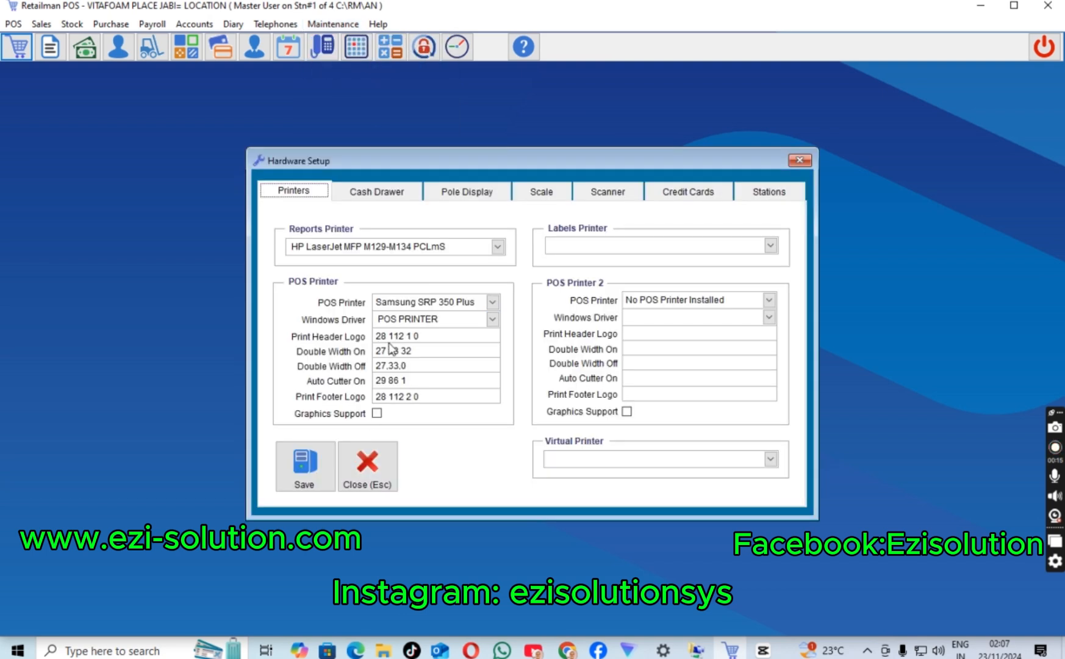
click(464, 334)
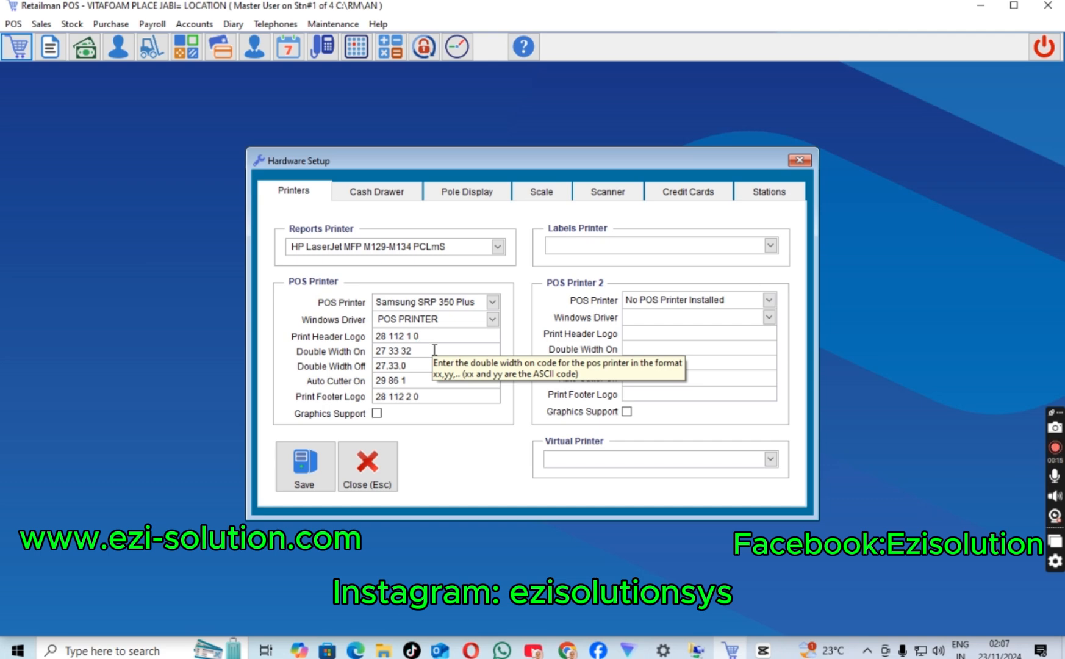
click(492, 319)
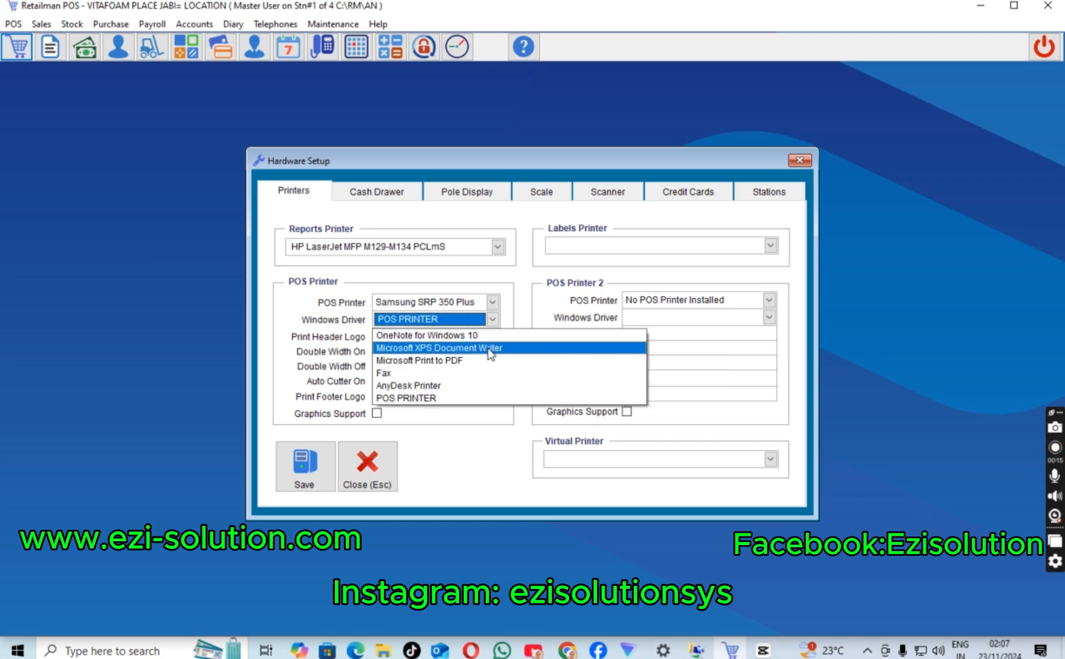
click(421, 360)
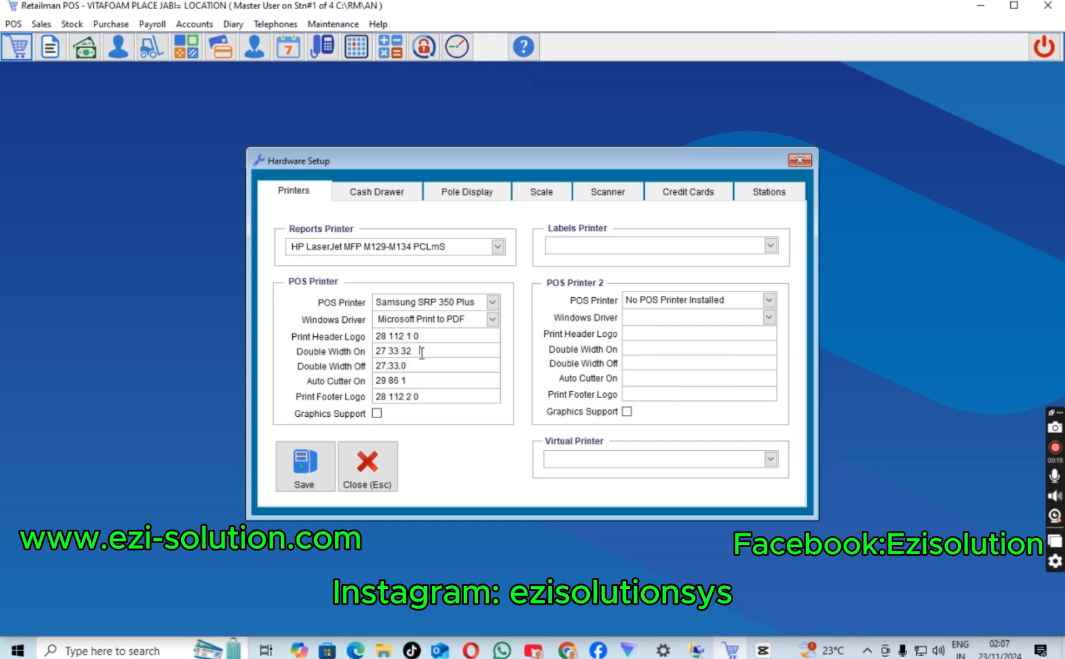
click(321, 474)
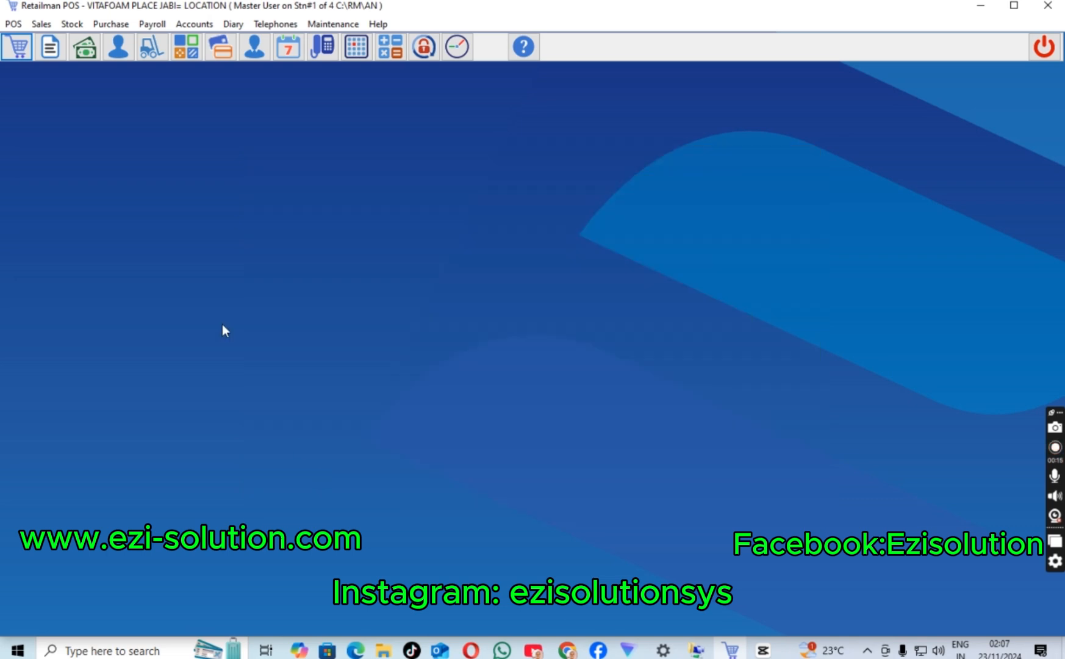
Step: Open the point of sale, set the transaction type to Layby and select the 20,000 NGN sale in the layby sales list
click(9, 57)
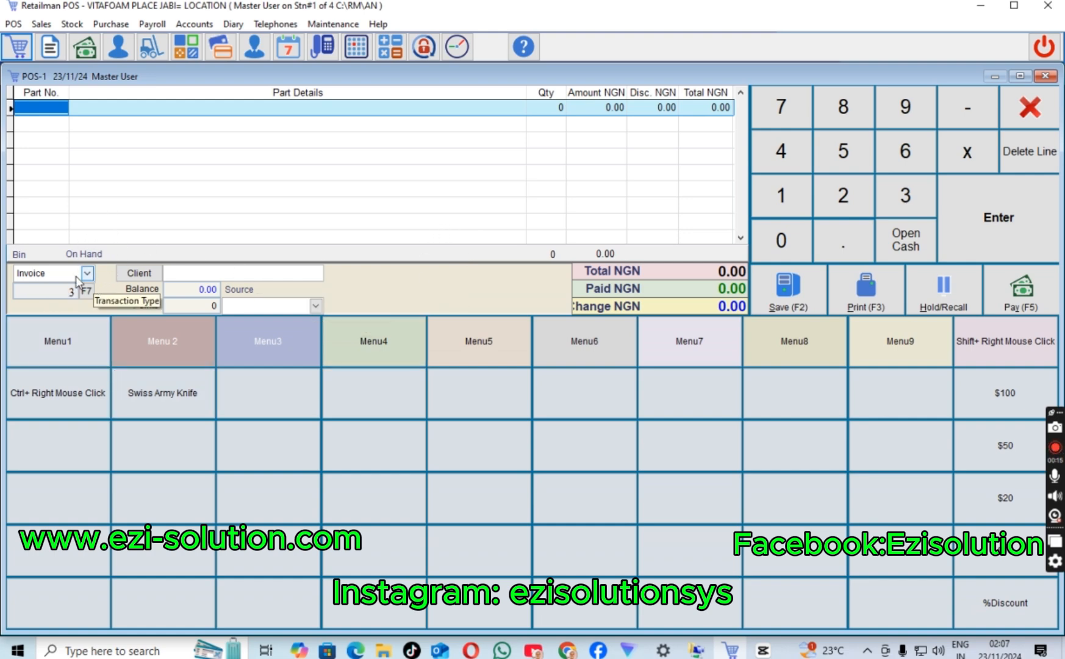
click(36, 274)
click(36, 274)
click(37, 274)
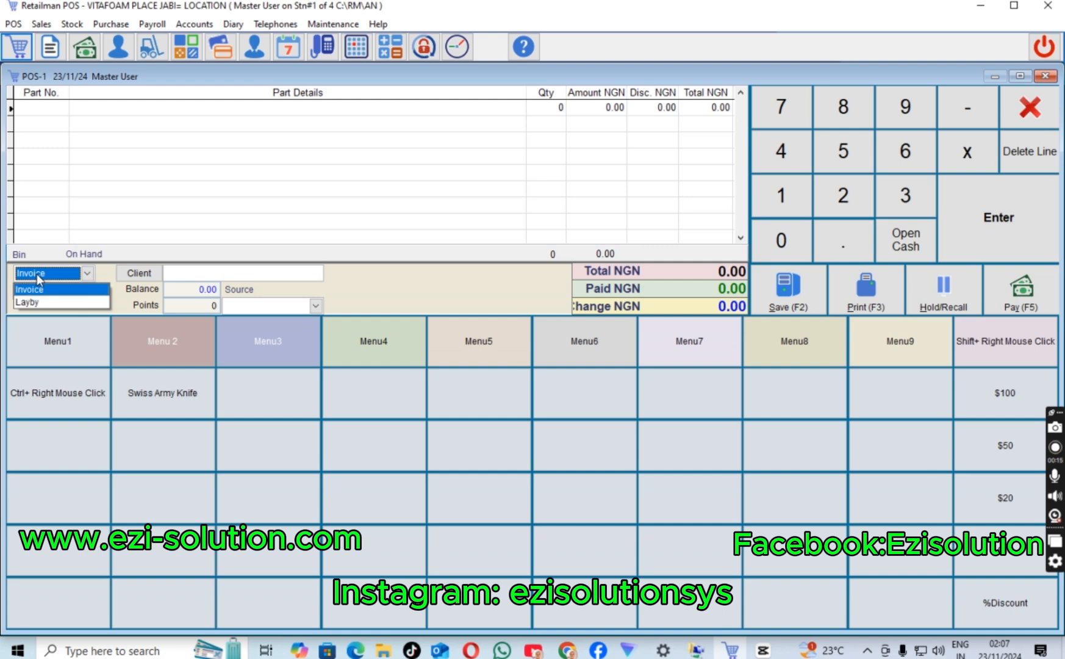
click(38, 274)
click(87, 276)
click(85, 301)
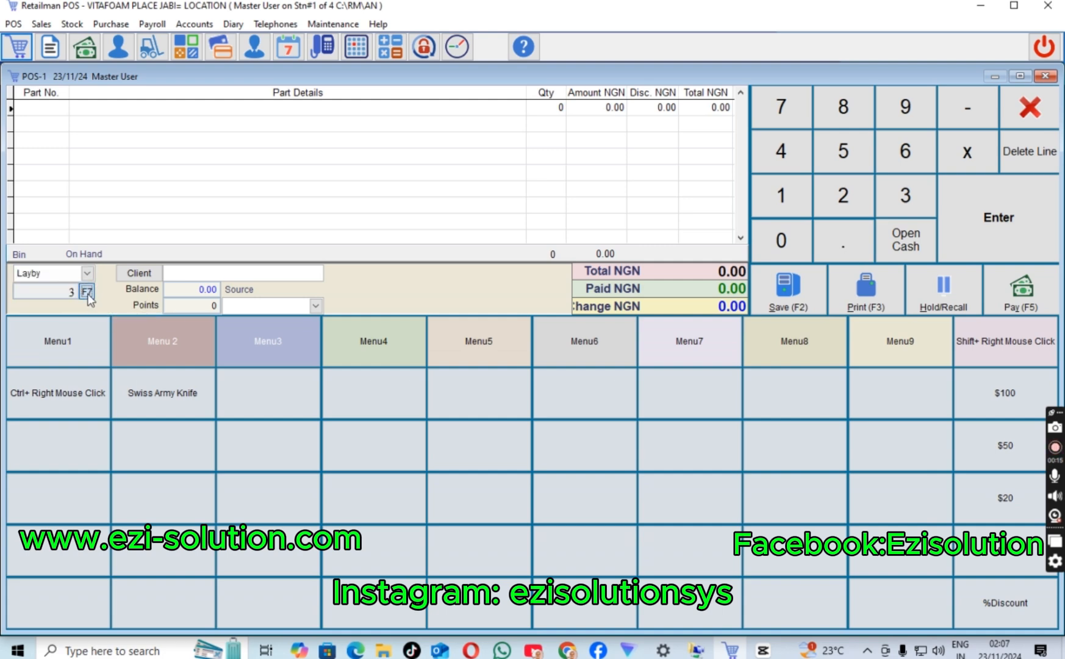
click(87, 293)
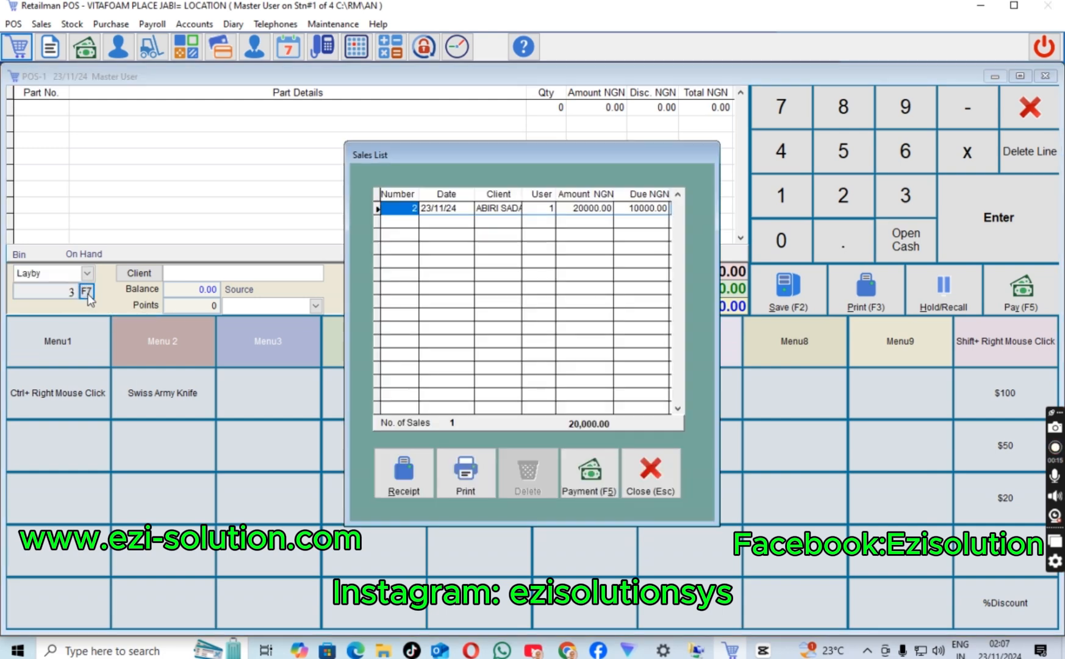
click(597, 212)
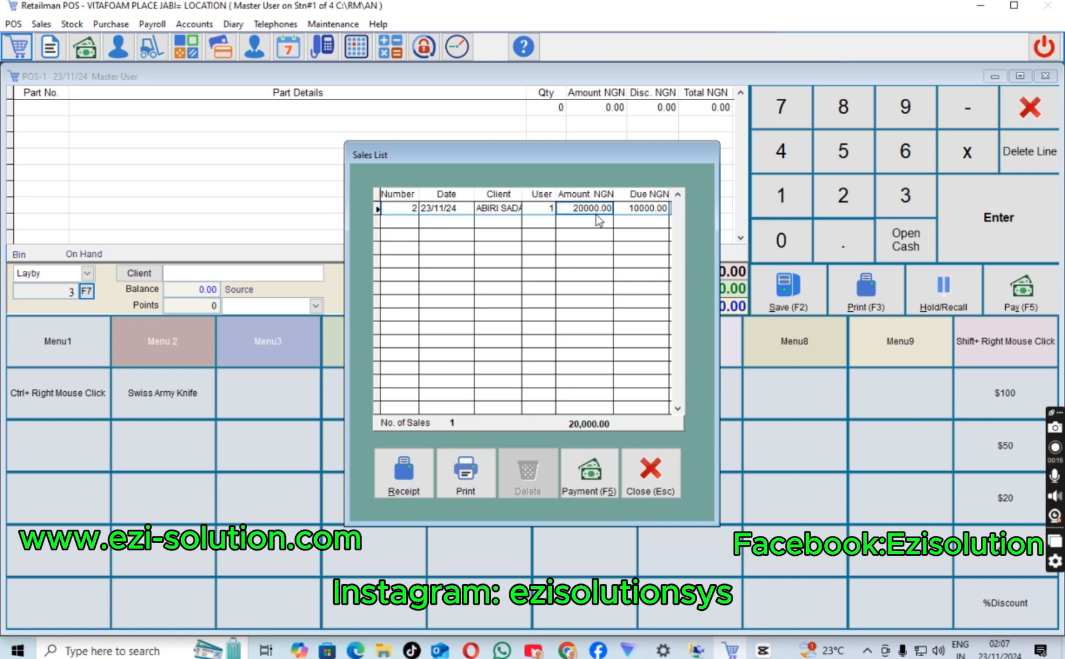
click(655, 208)
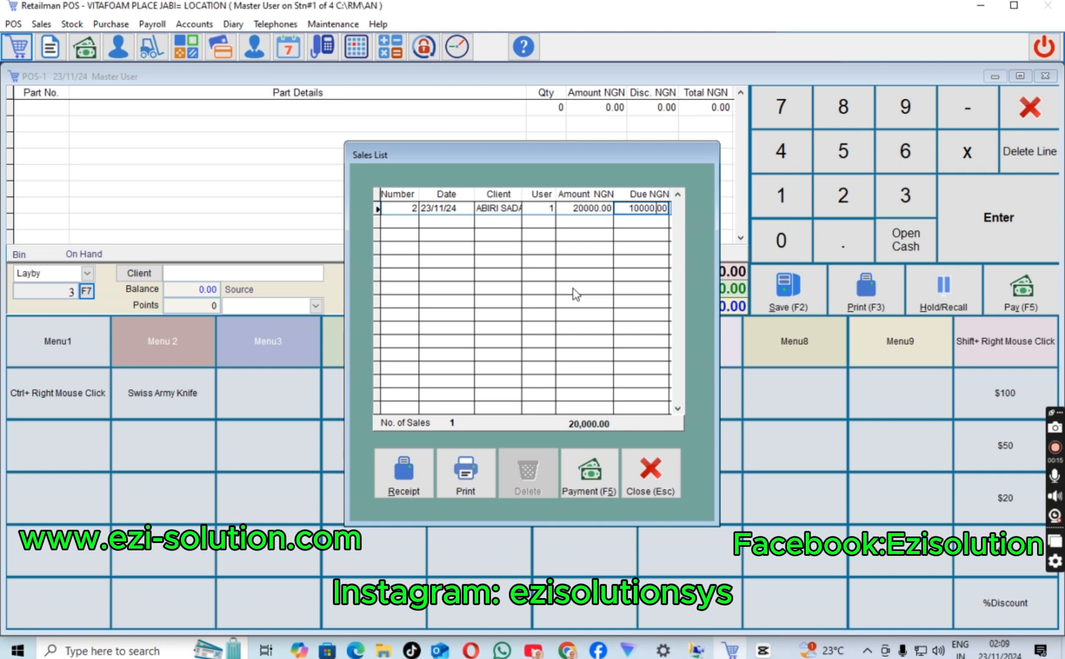
Step: Record a 6,000 NGN TRSF ZENITH payment against the selected layby sale and print its receipt
click(588, 471)
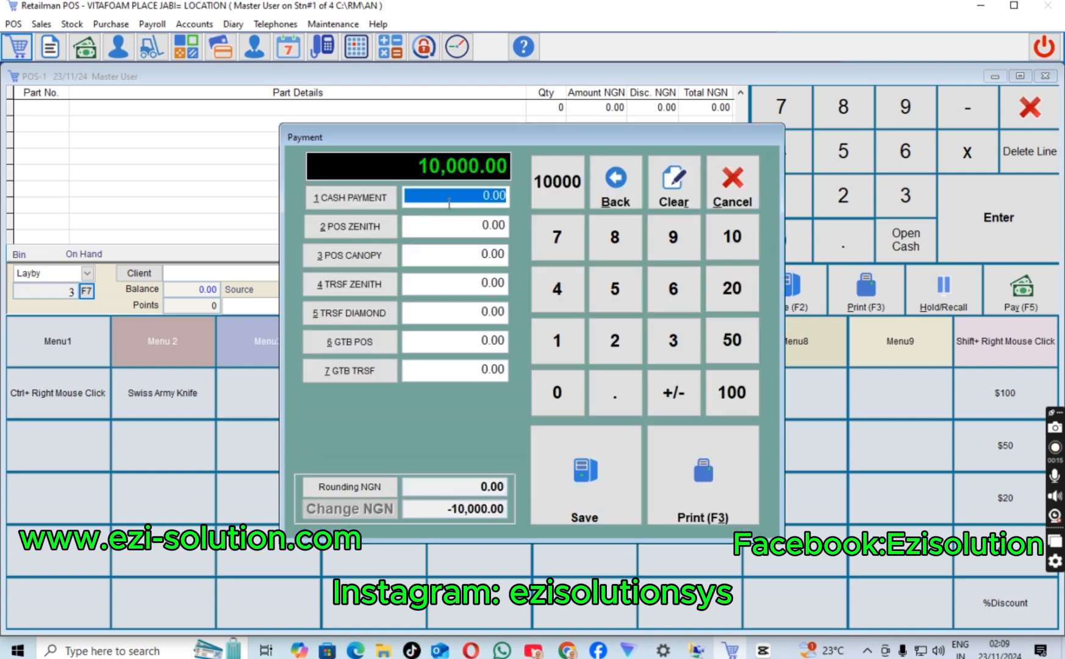
click(449, 202)
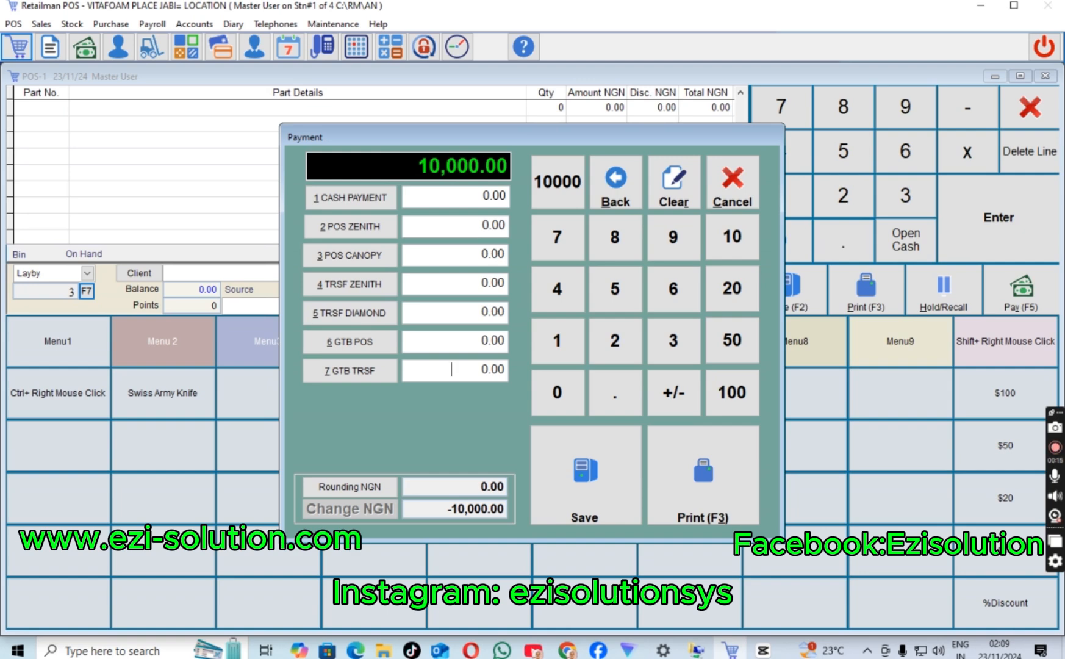
click(410, 284)
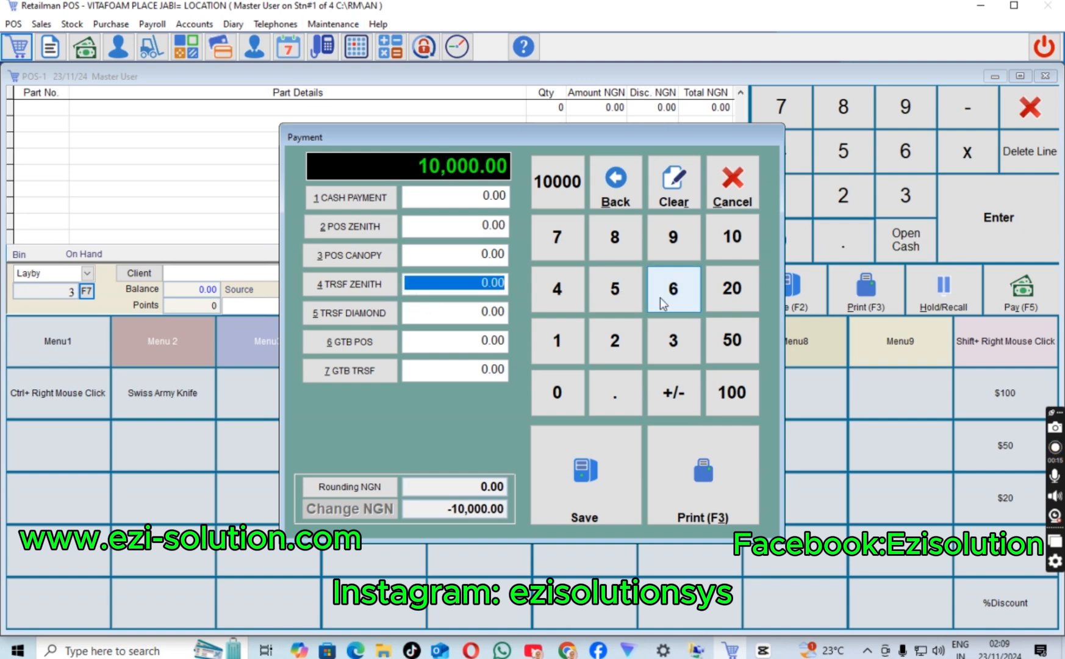
click(664, 303)
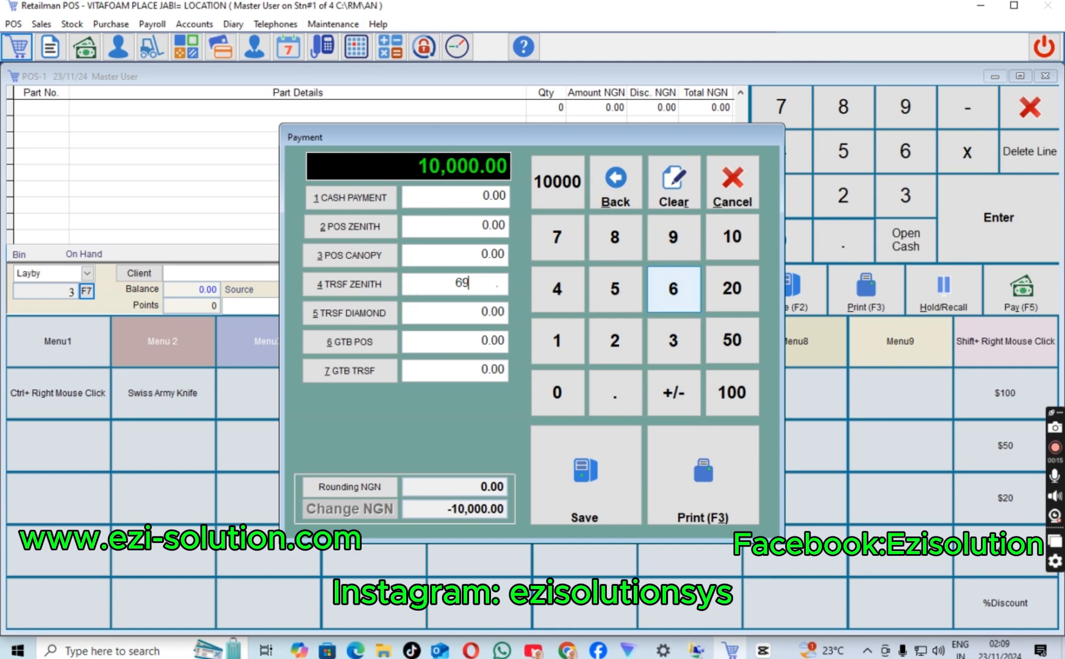
text(000)
key(Return)
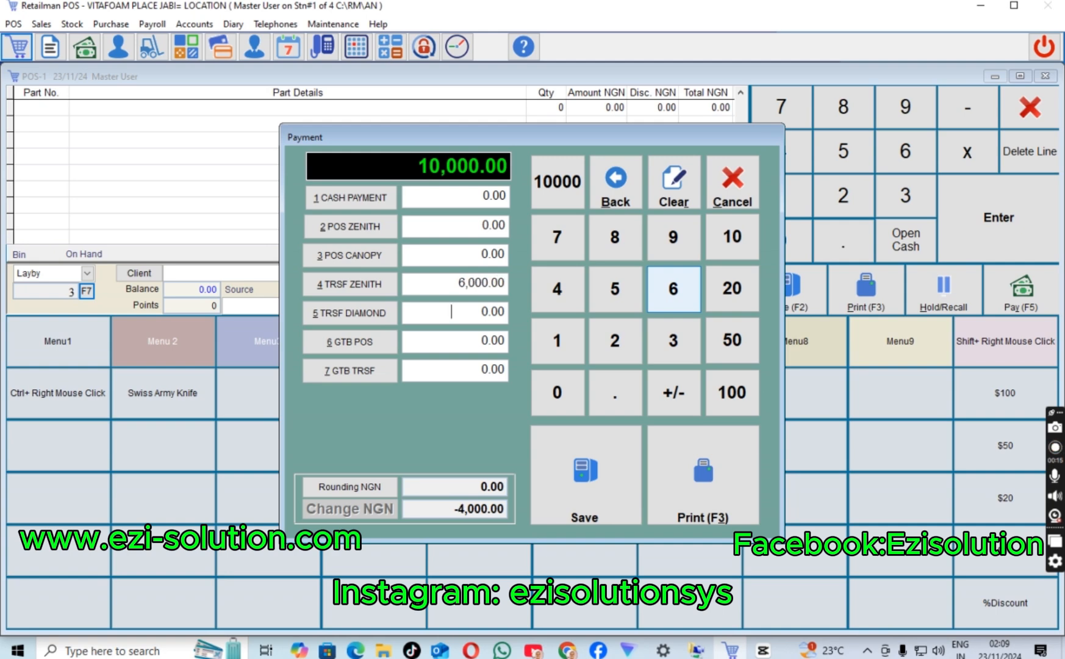
click(731, 502)
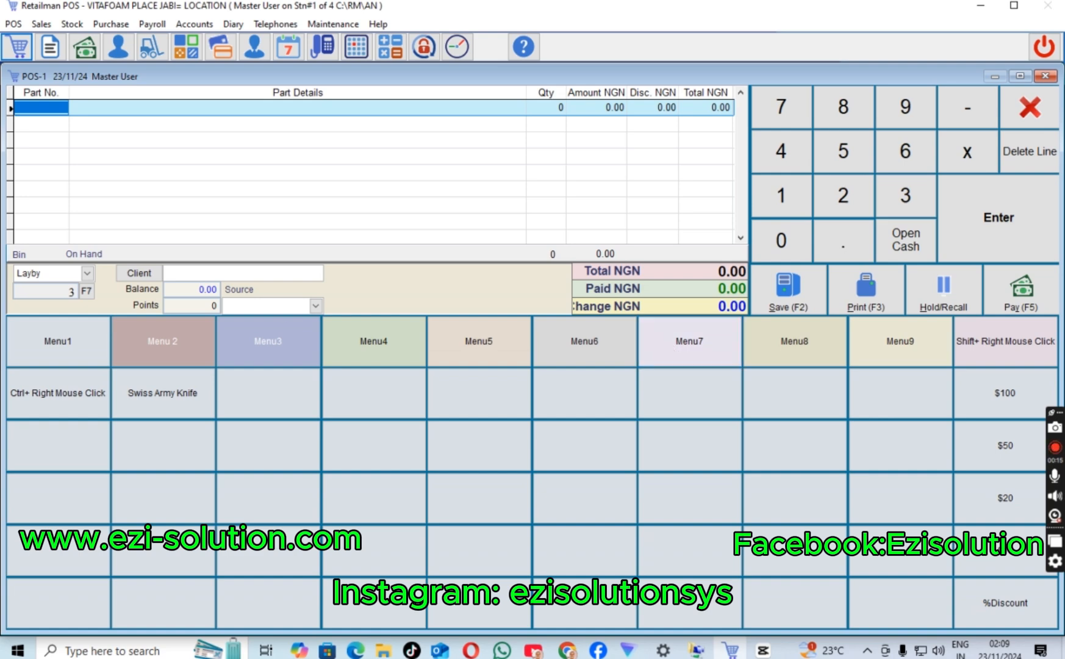
Step: Reopen the layby sales list and issue the receipt for the 20,000 NGN sale
click(92, 296)
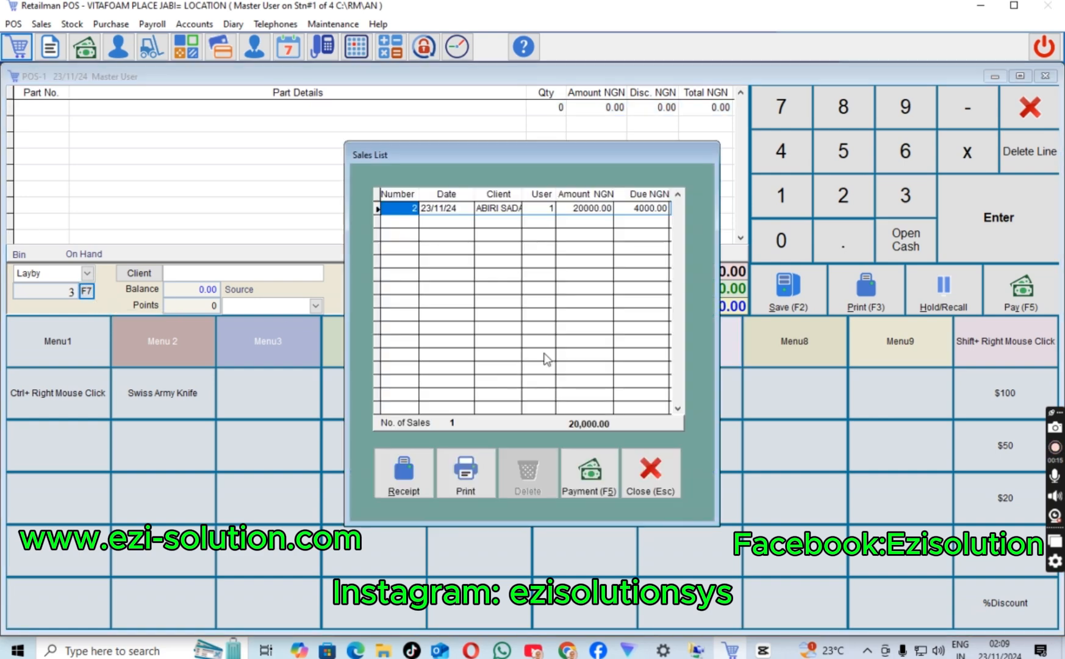
click(644, 207)
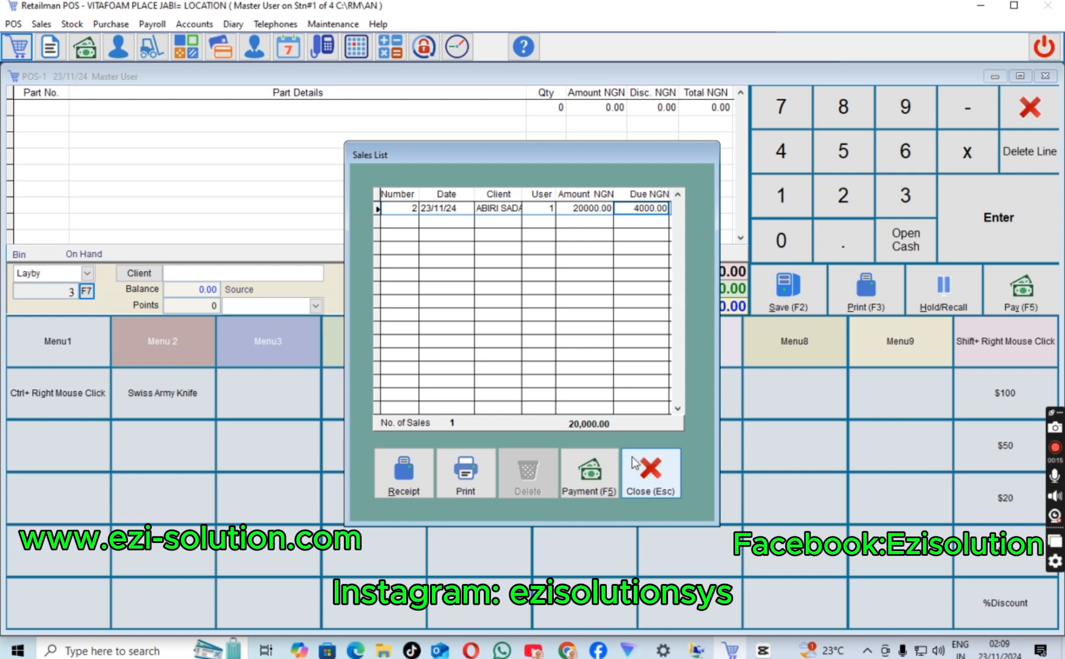
click(551, 208)
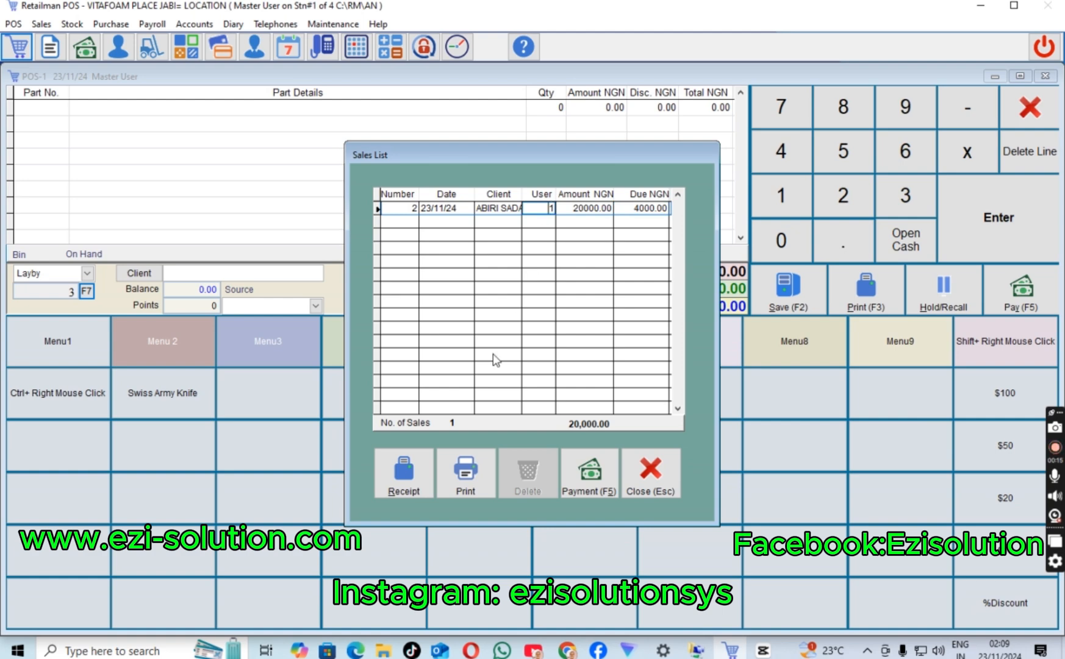
click(399, 491)
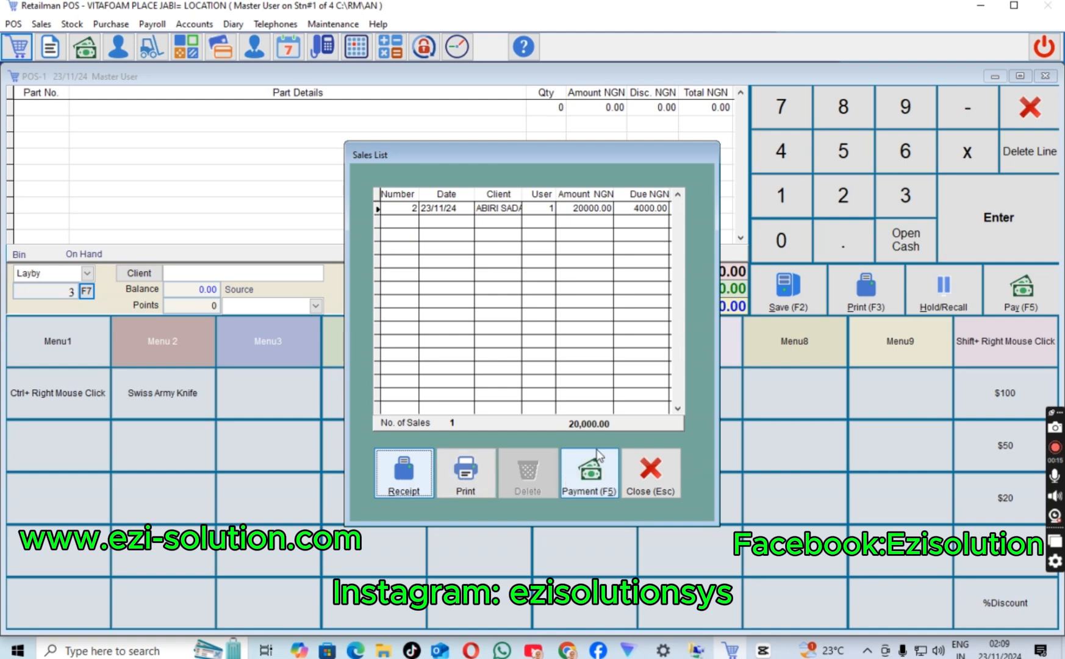
Step: Pay the outstanding 4,000 NGN on the layby sale by POS ZENITH and print the receipt
click(634, 208)
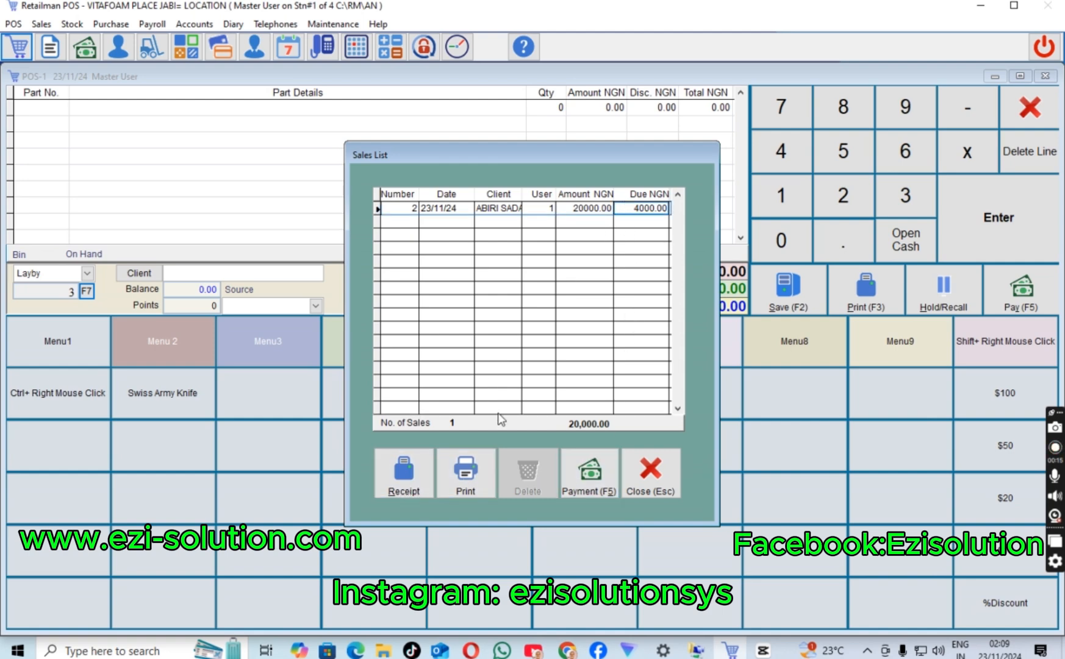
click(598, 471)
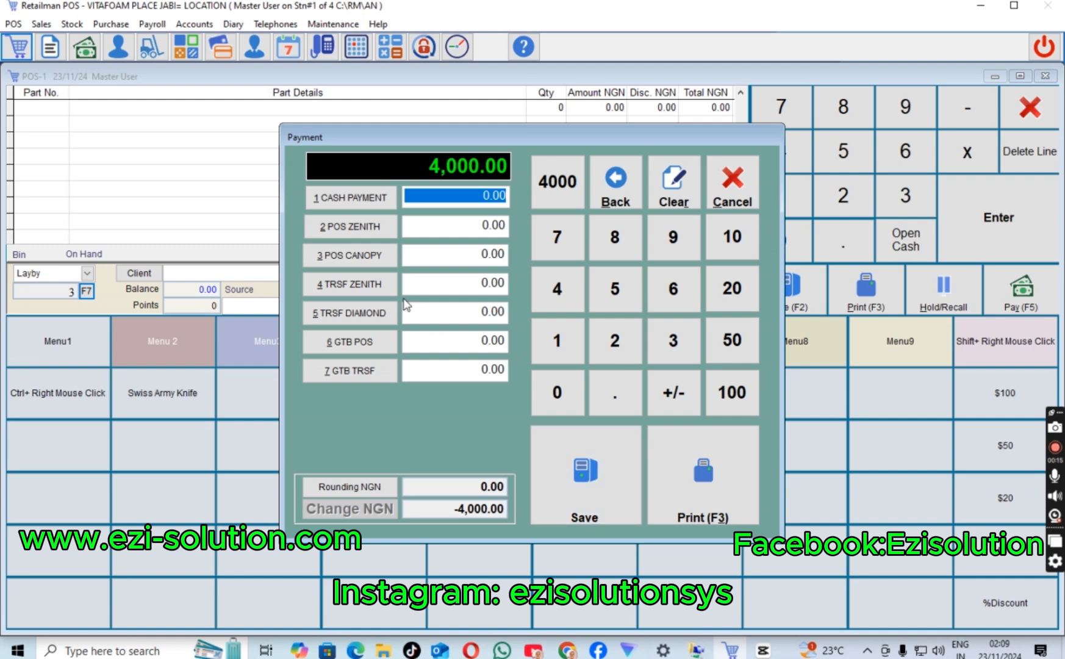
click(367, 235)
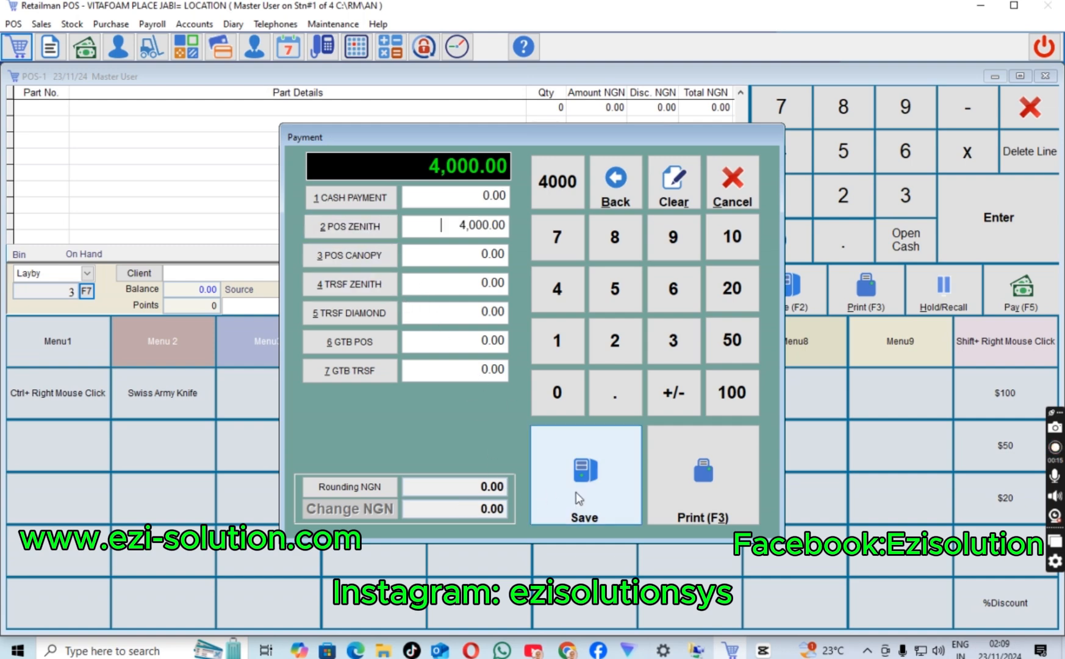
click(710, 493)
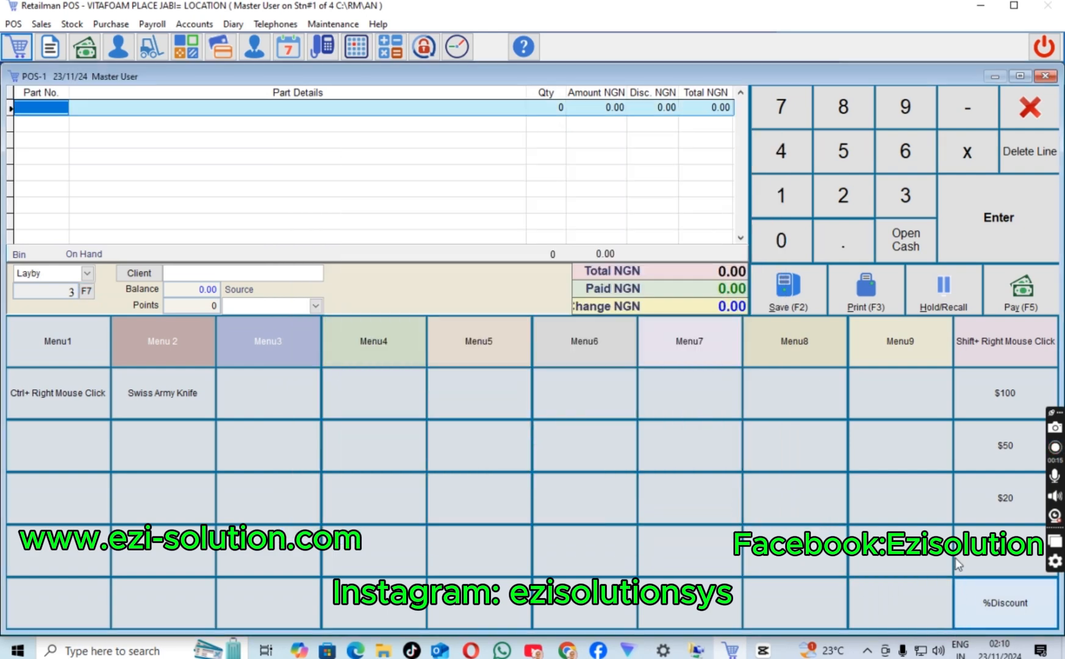
Step: Check the layby sales list for outstanding sales and close the point-of-sale window
click(86, 292)
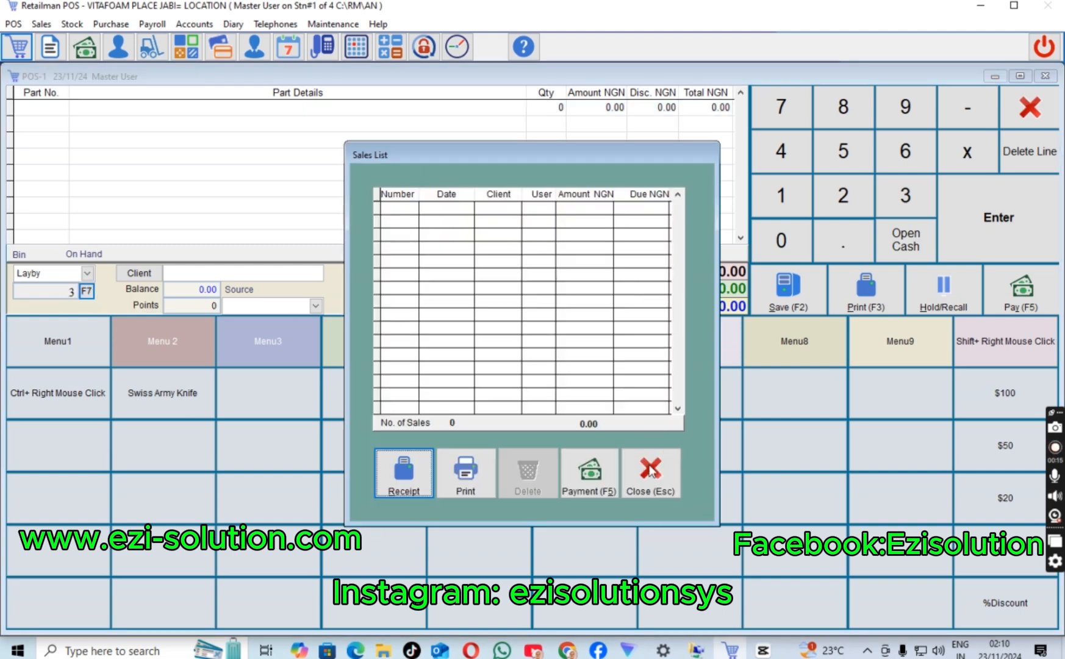
click(648, 485)
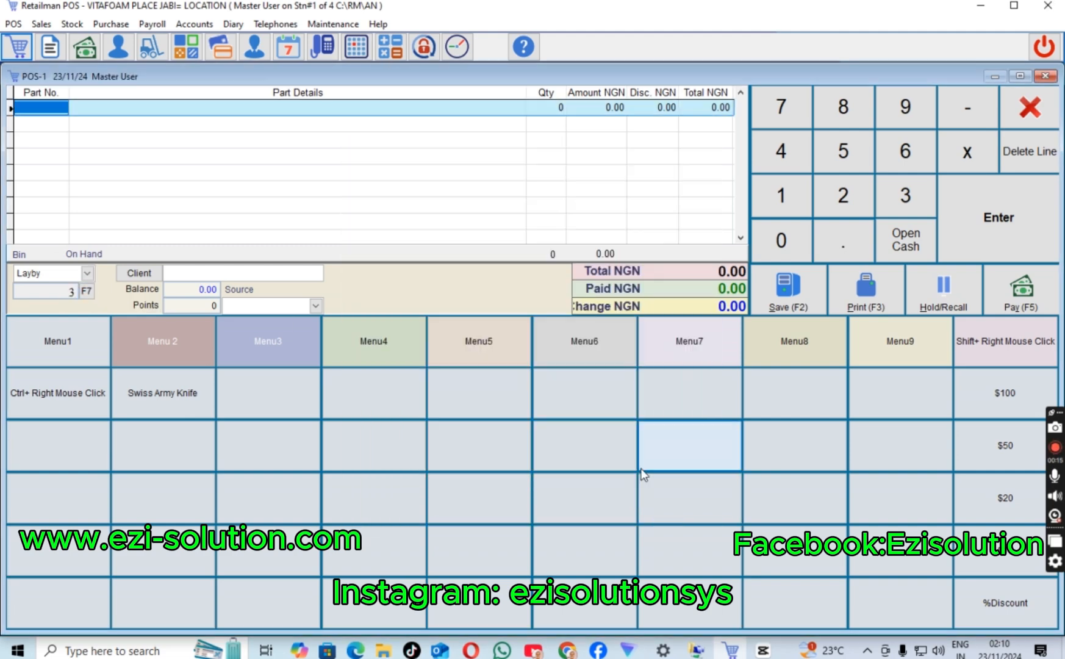
click(1037, 113)
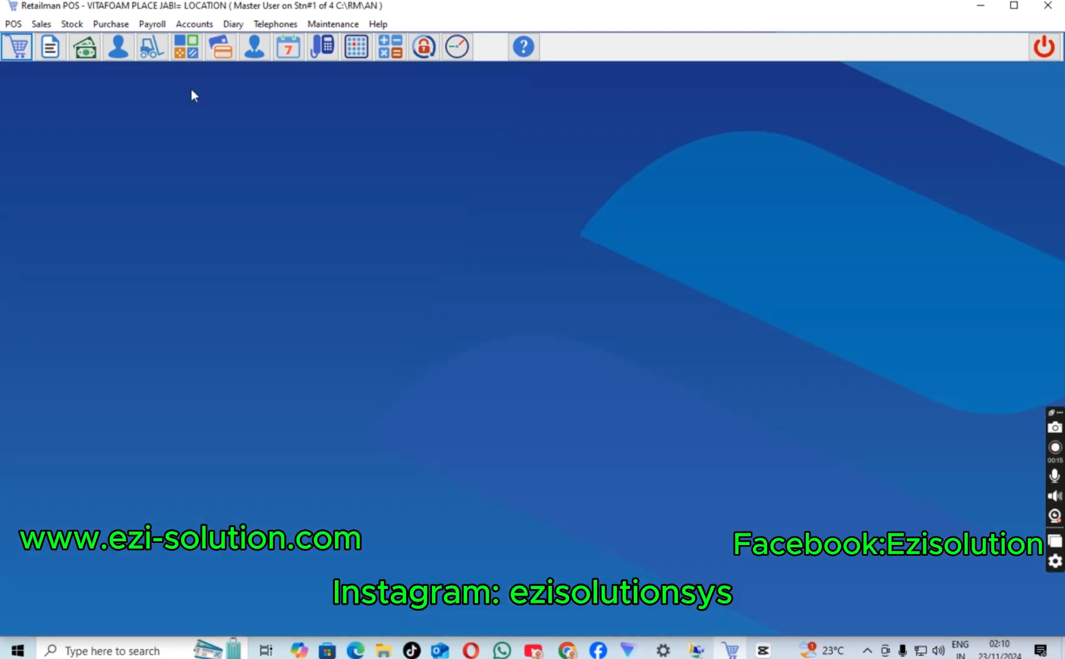
Step: View the Sales Payments Report on screen for 23/11/24 to 23/11/24, enlarge the preview to review the payments and close it
click(41, 24)
click(86, 215)
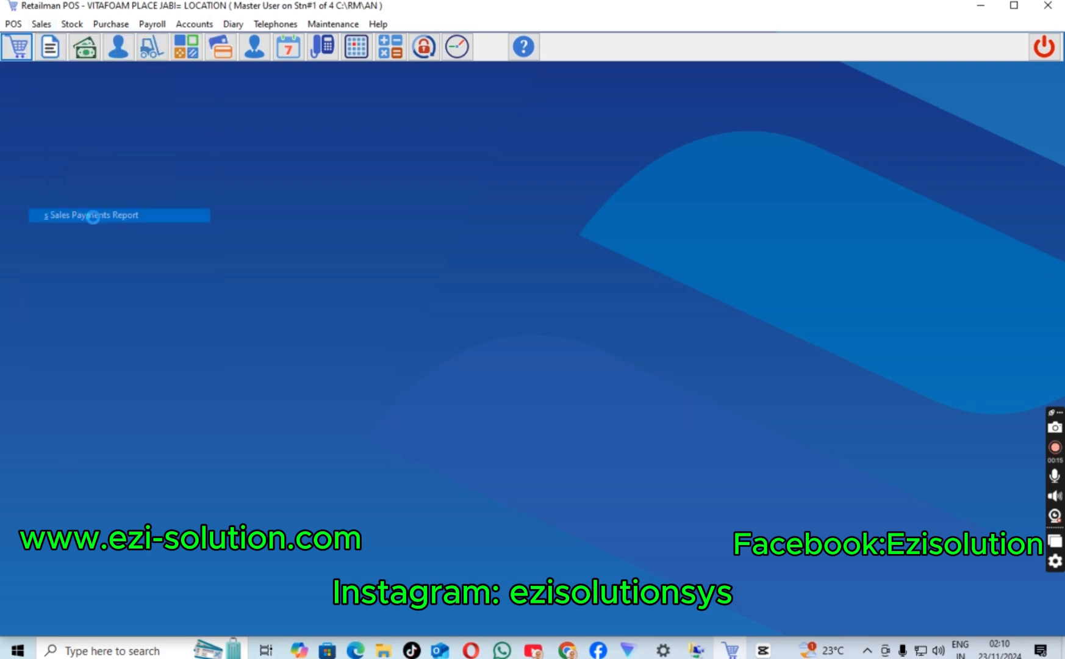
double_click(492, 333)
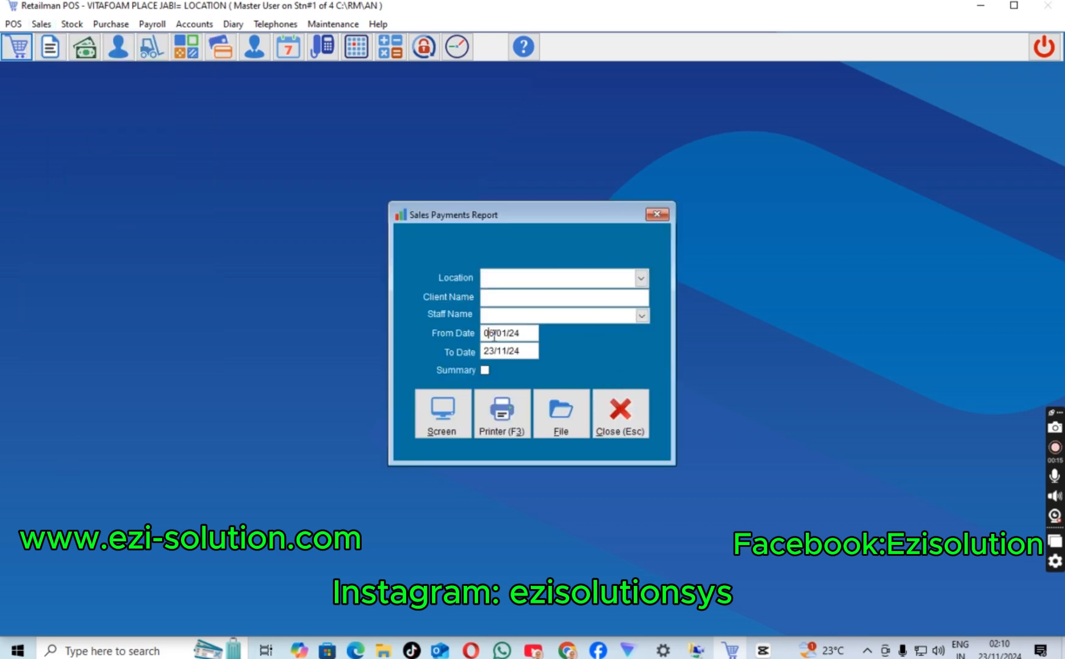
click(602, 354)
click(602, 353)
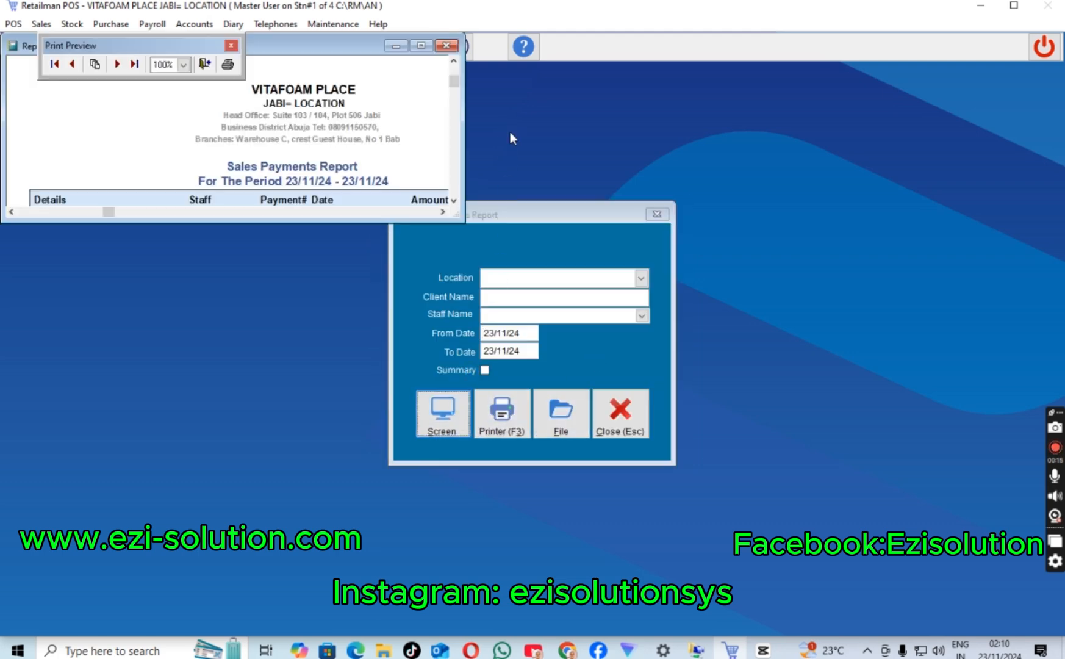
click(428, 46)
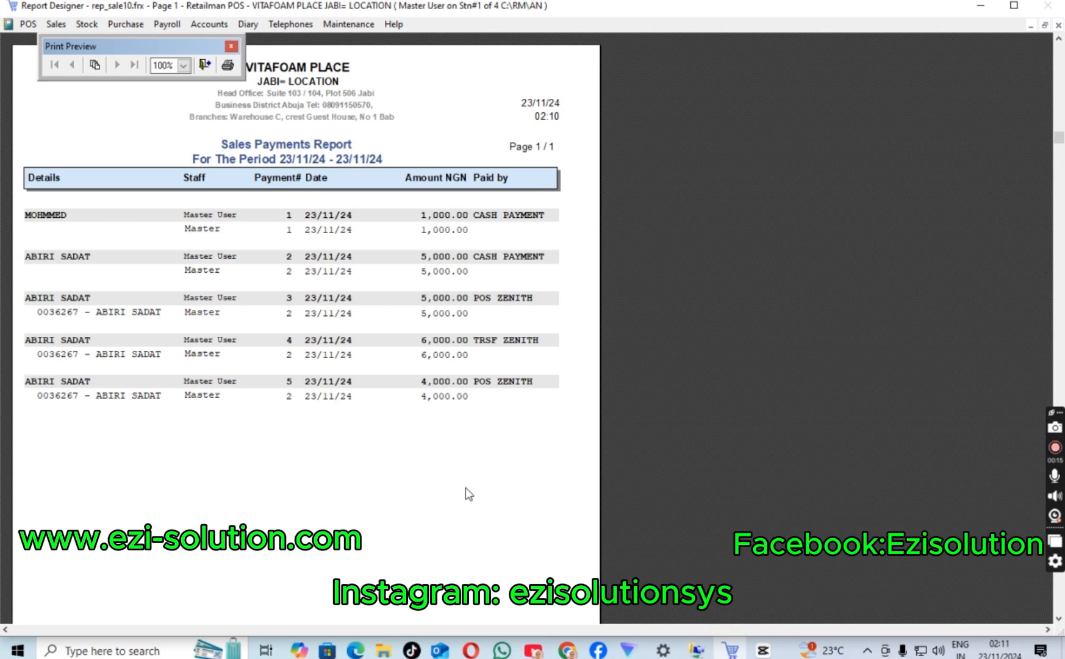
click(1059, 24)
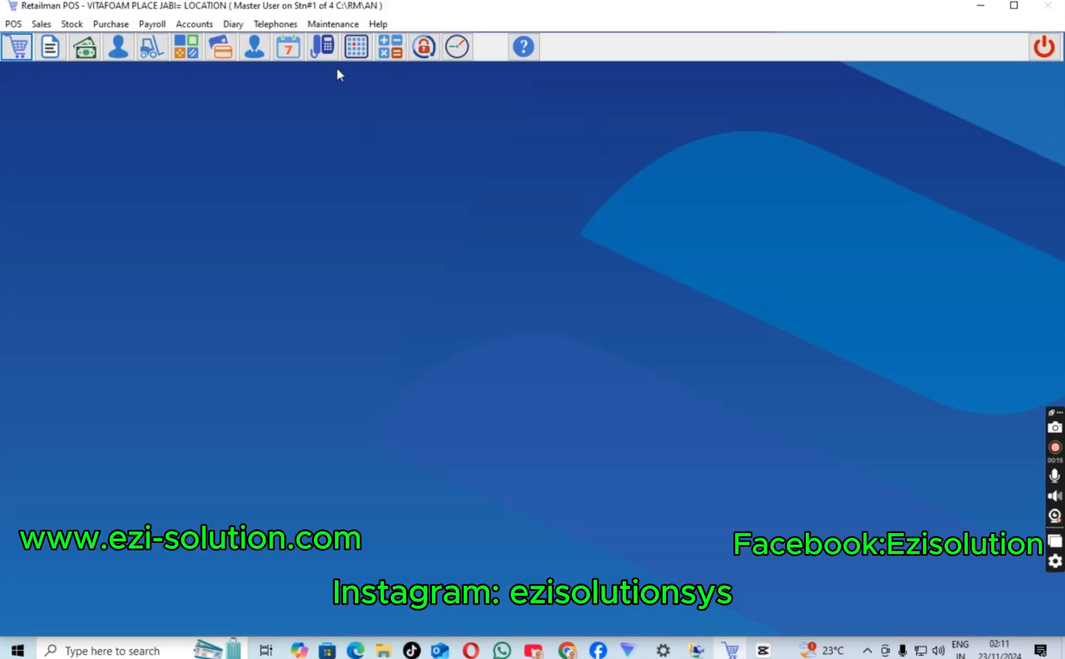
Step: Run the Invoice List Report on screen with type Layby and report type Detailed for 06/01/24 to 23/11/24
click(42, 24)
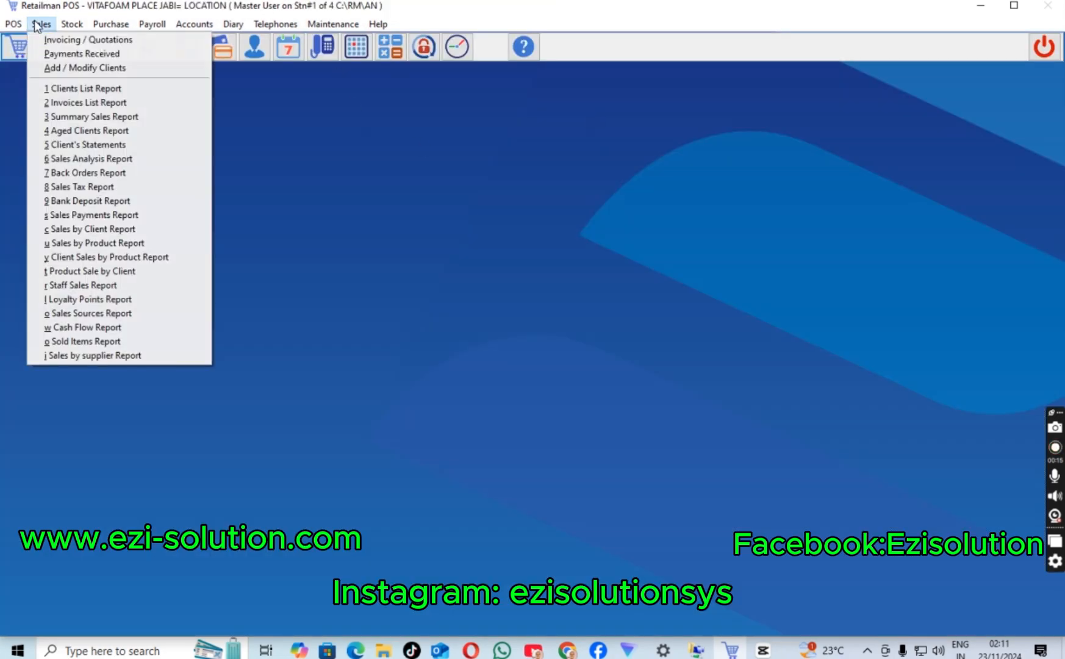
click(90, 105)
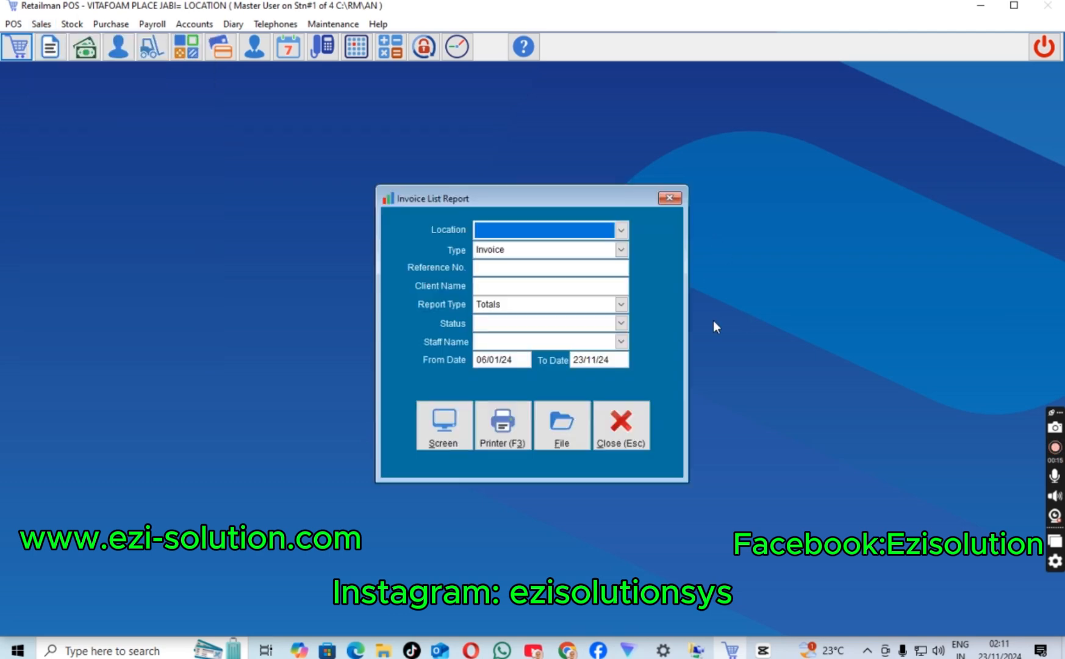
click(539, 256)
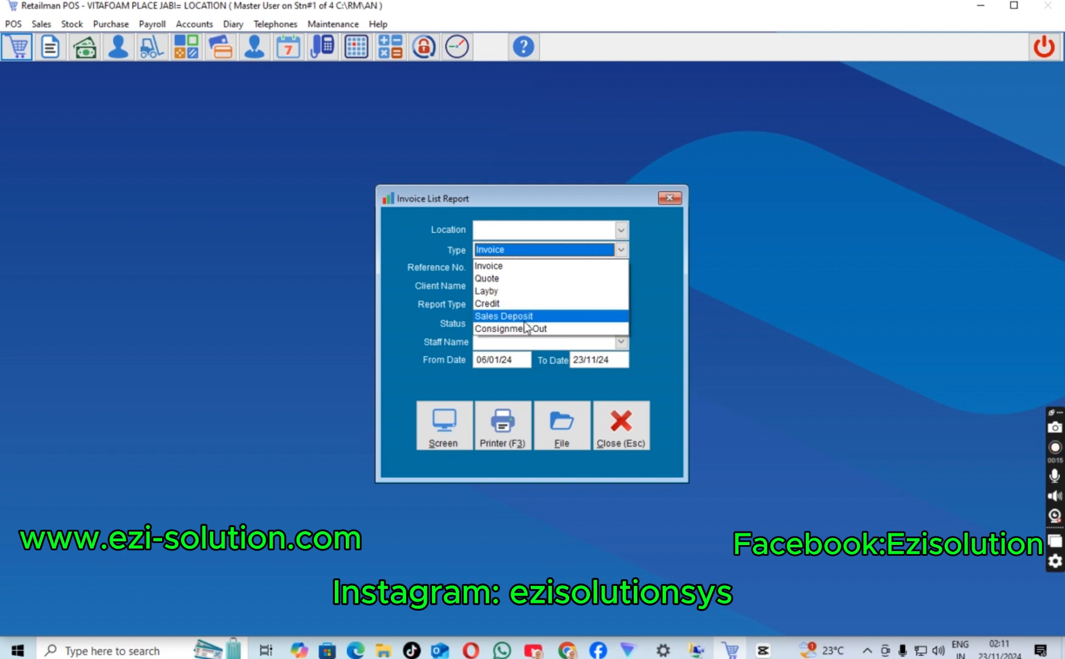
click(505, 293)
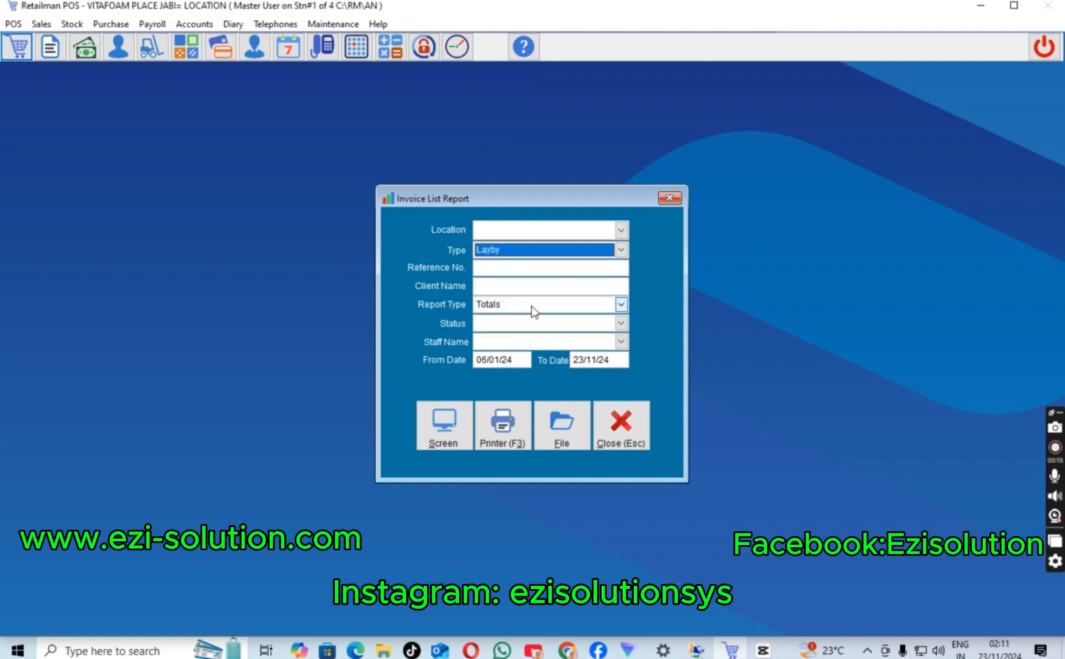
click(531, 307)
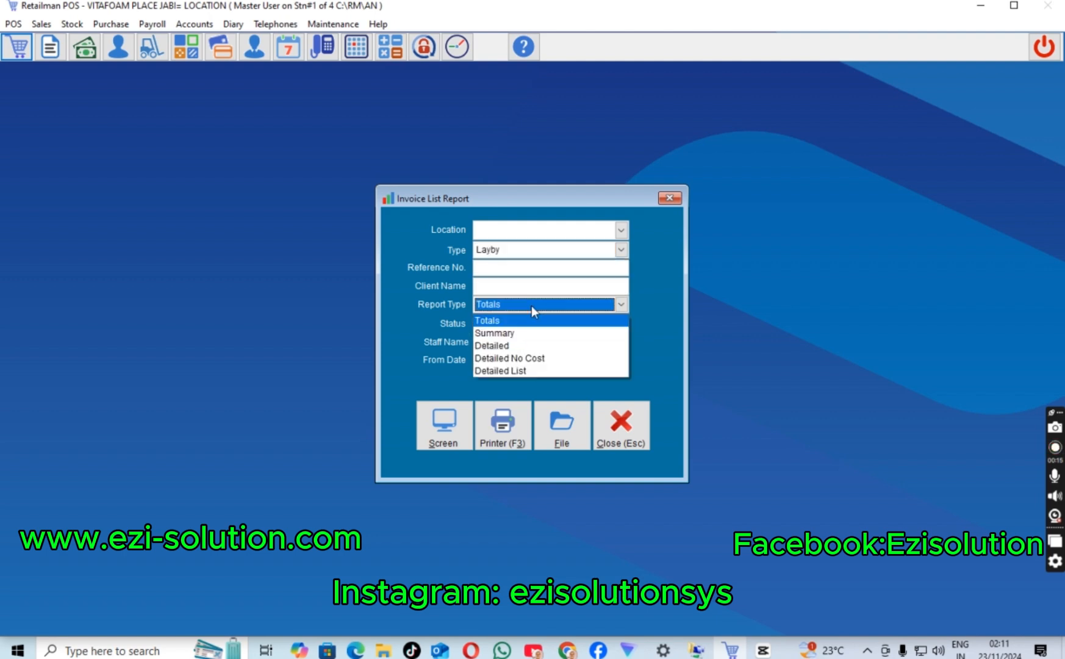
click(508, 346)
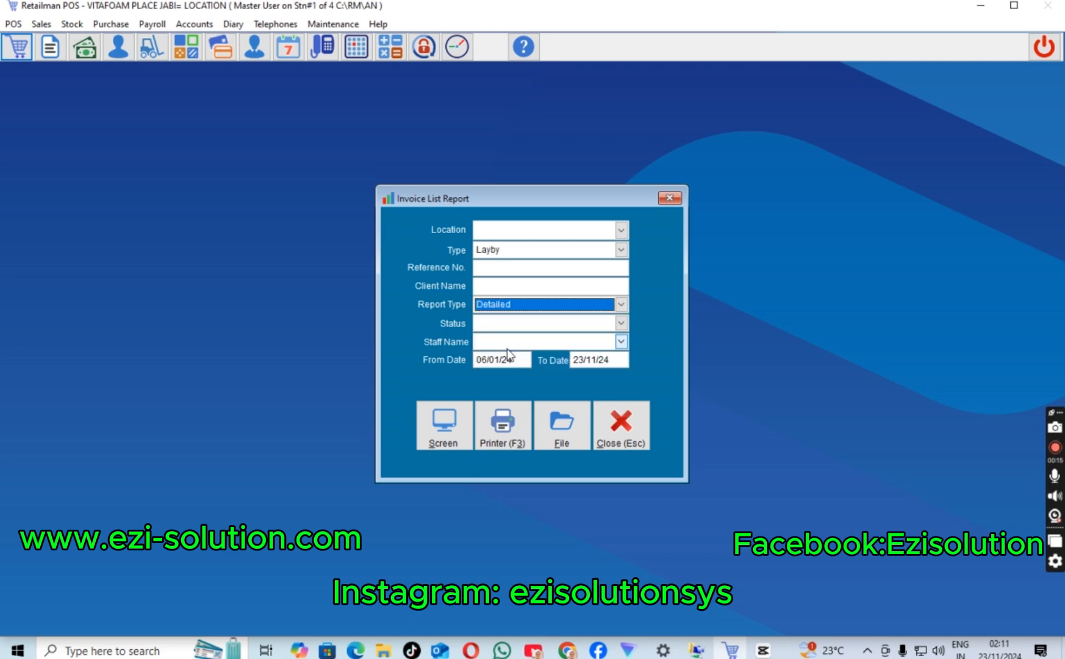
click(448, 442)
click(574, 373)
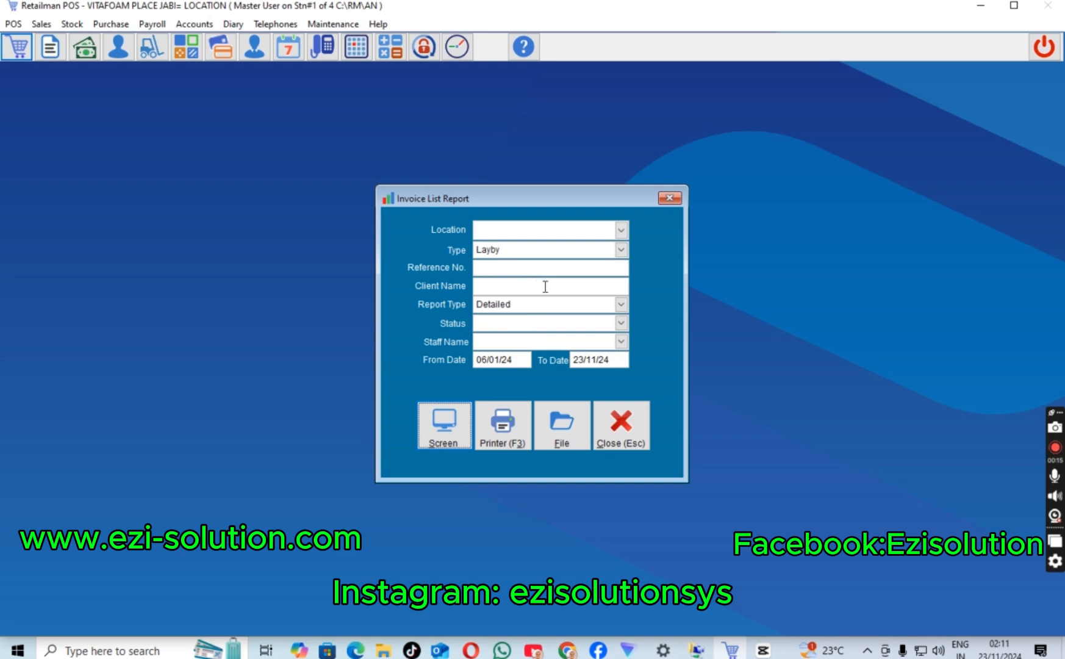
Step: View the detailed Invoice List Report for type Invoice on screen, enlarge the preview to review the payments, and close the report
click(528, 252)
click(516, 266)
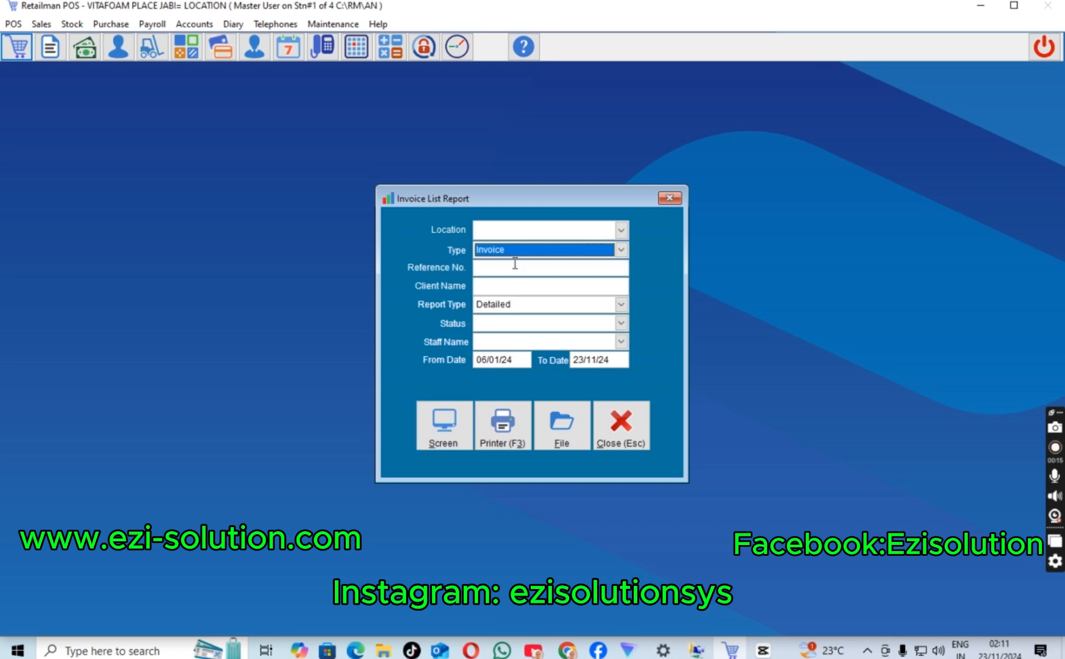
click(447, 414)
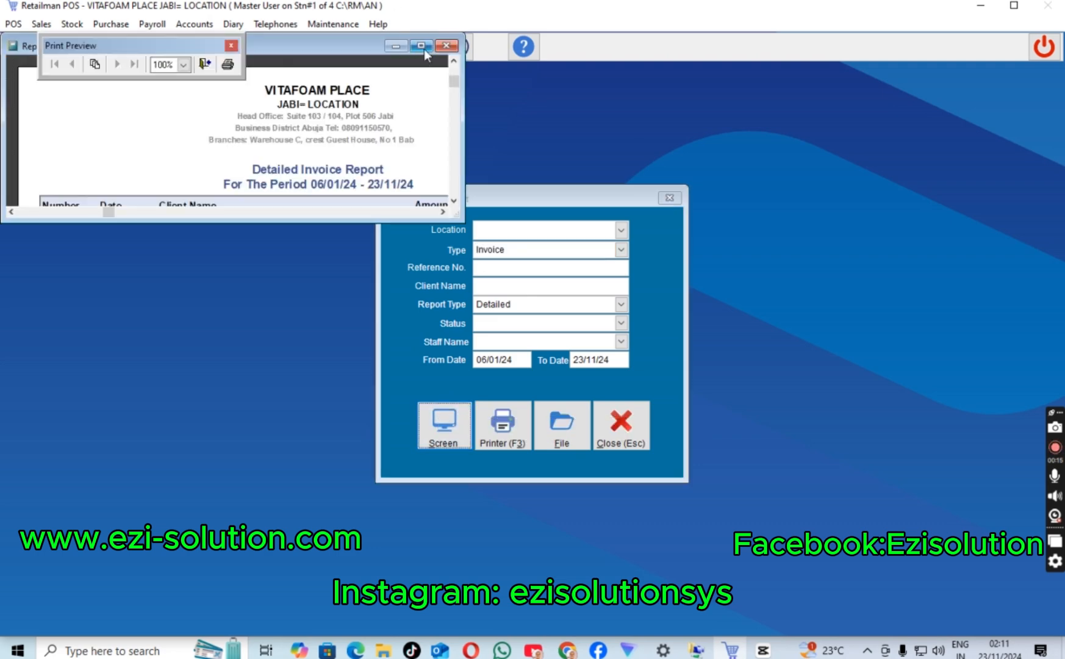
click(421, 45)
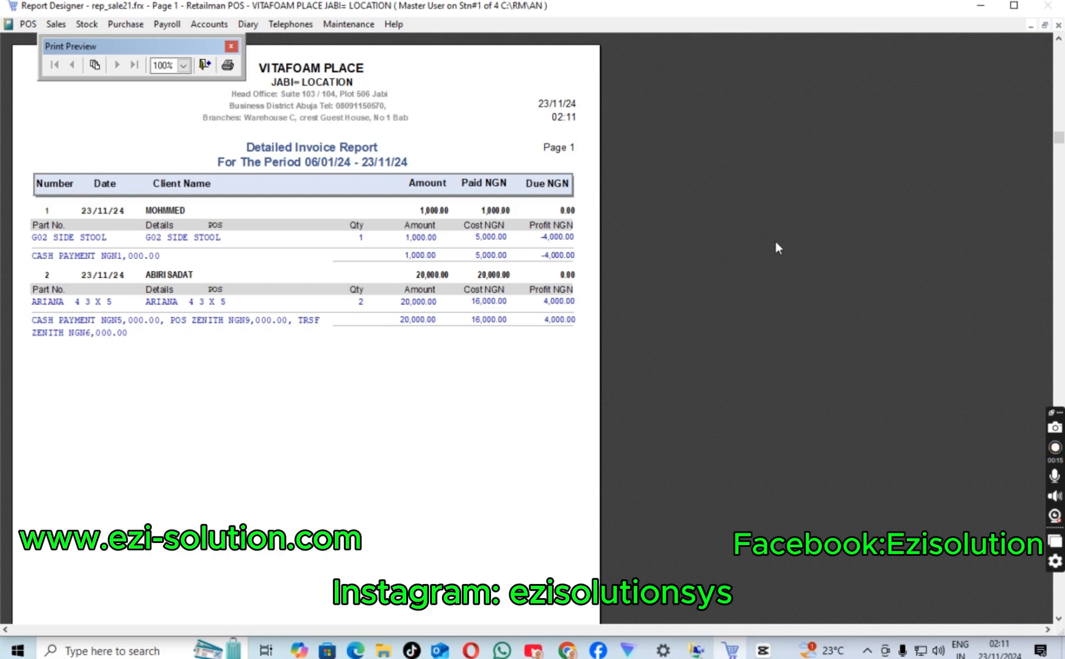
key(Escape)
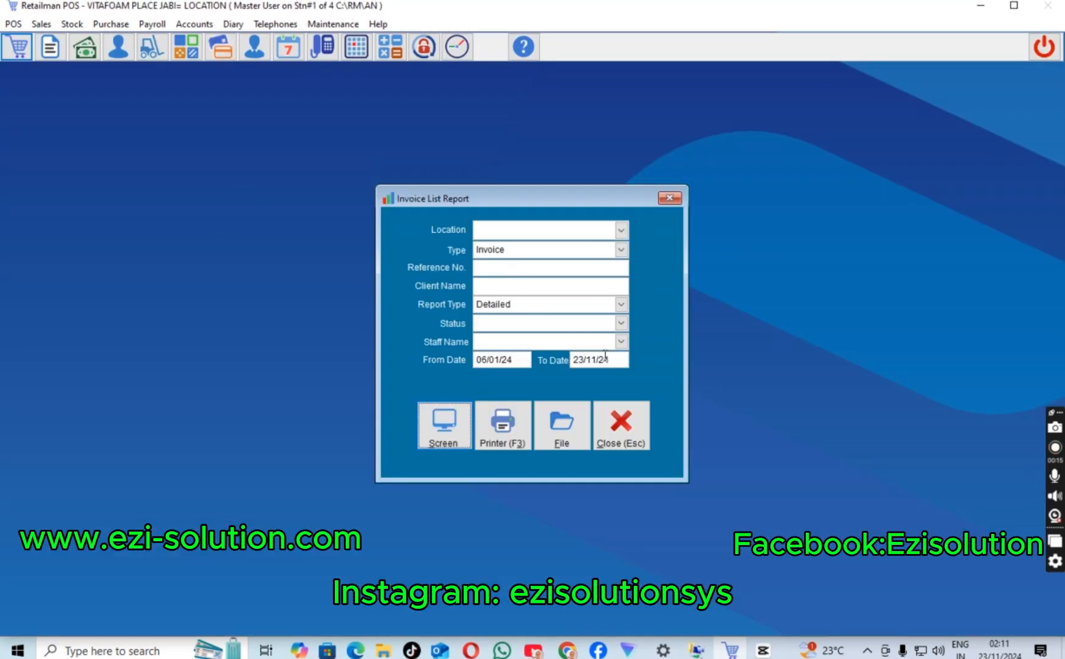
click(609, 420)
click(17, 47)
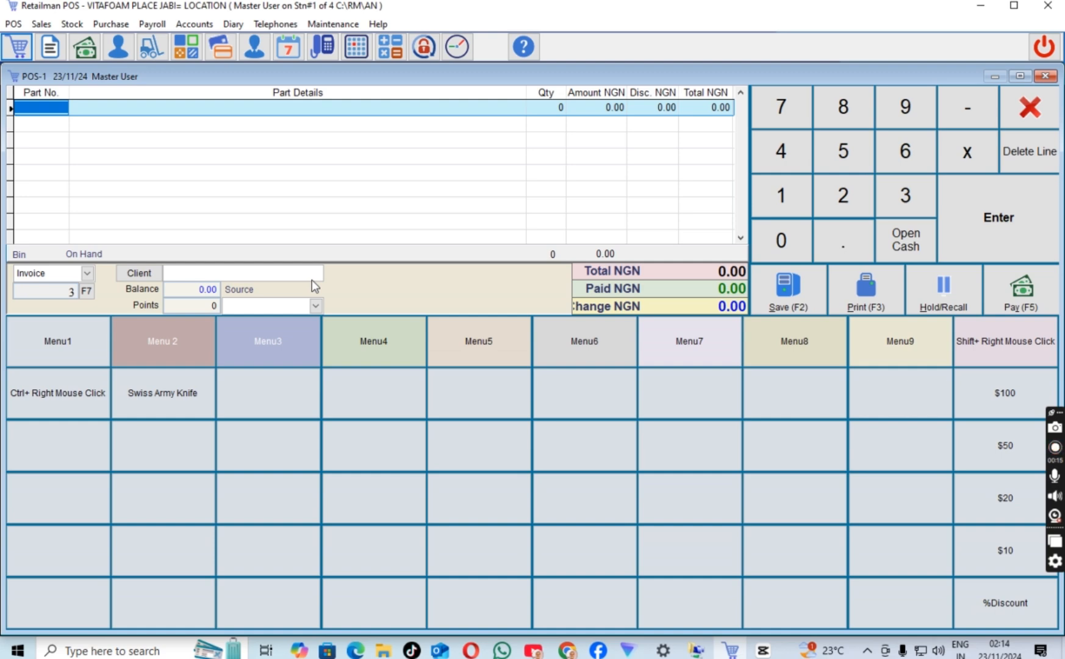
click(1025, 116)
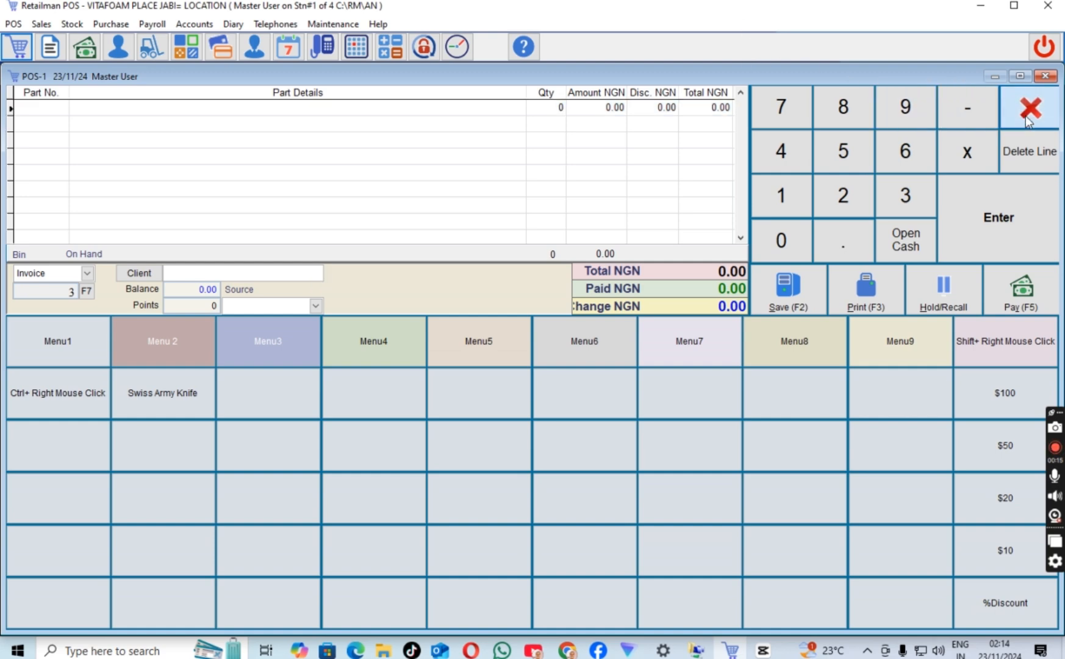